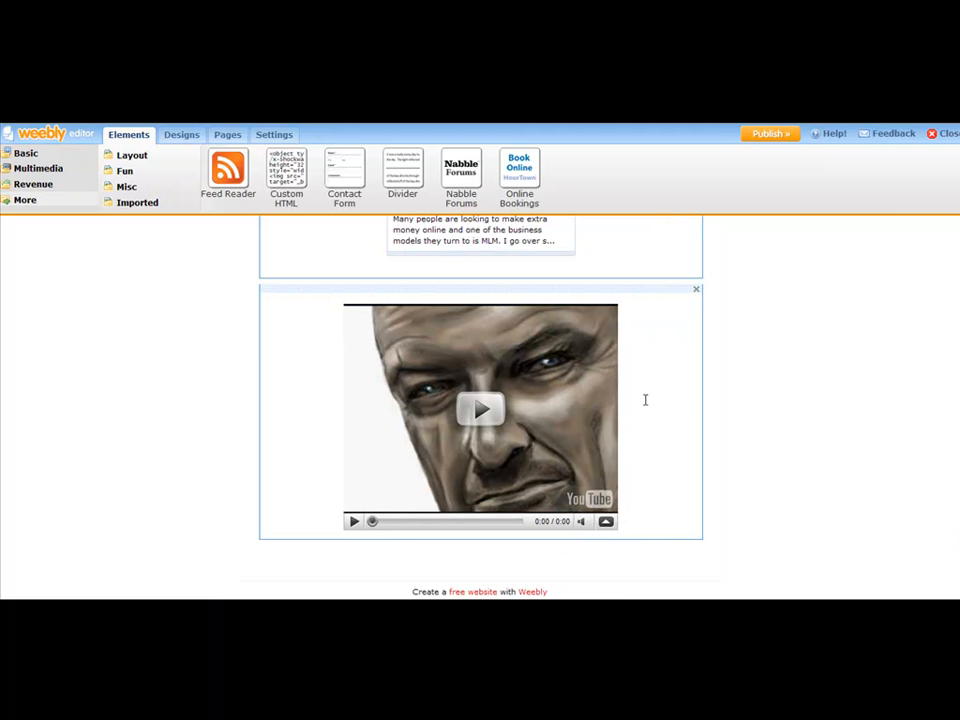
# Search YouTube for make money surveys and open and pause the Make MONEY Surveys $1,120 a MONTH video.
pyautogui.click(657, 355)
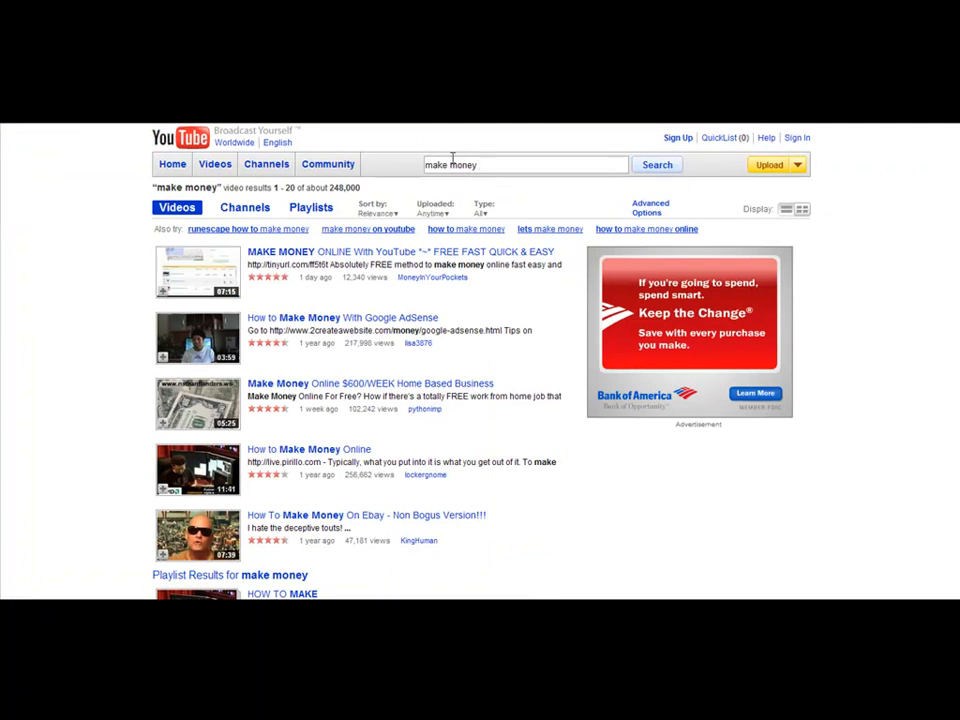
pyautogui.write('surveys')
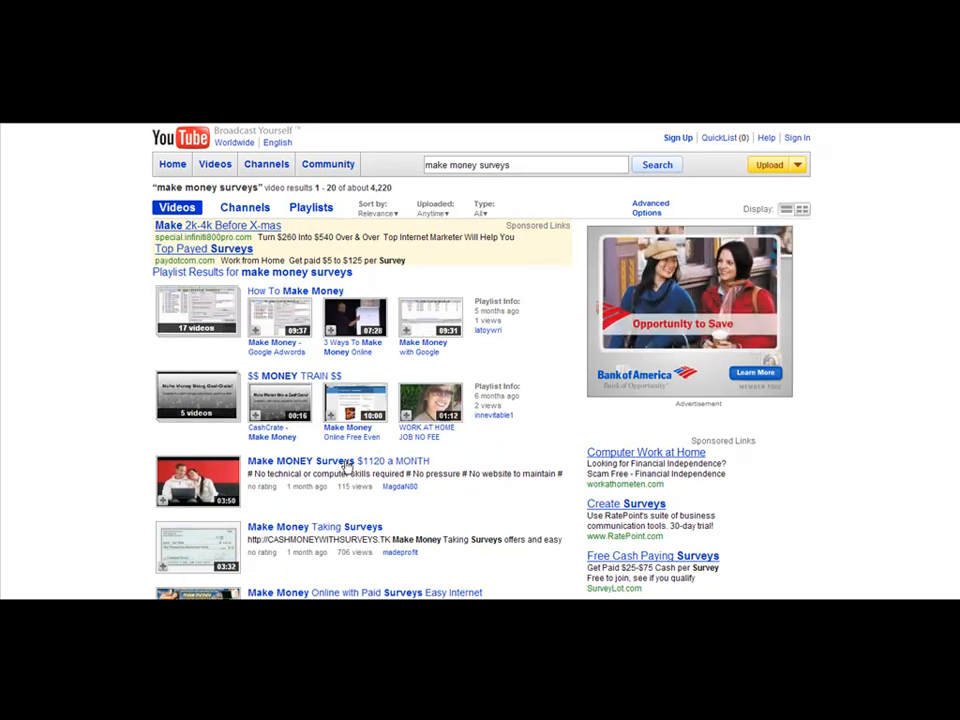
pyautogui.click(414, 463)
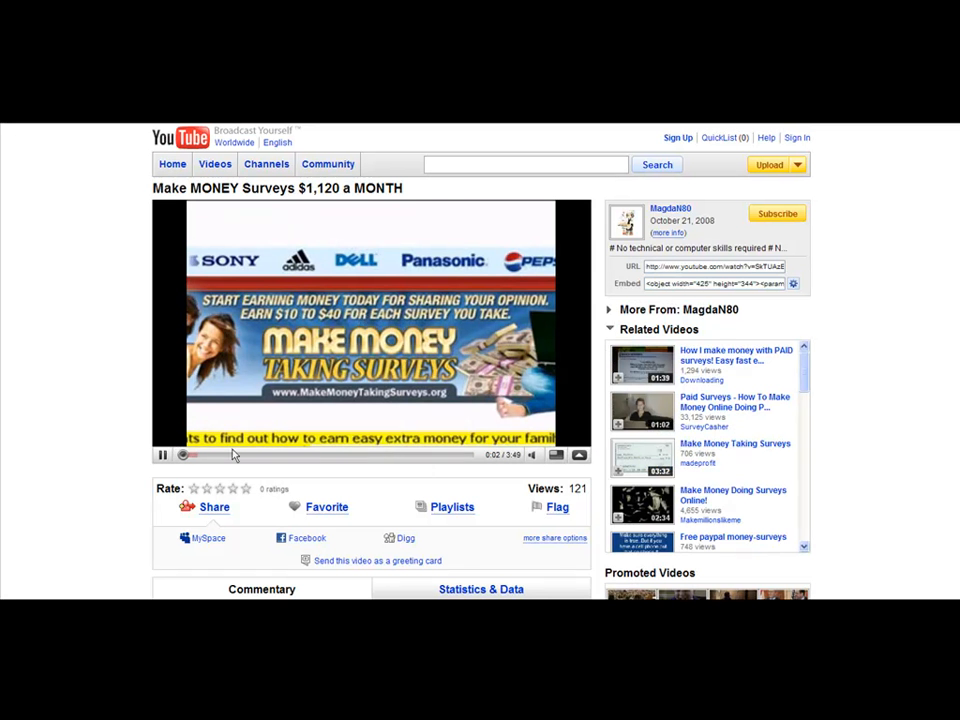
pyautogui.click(162, 455)
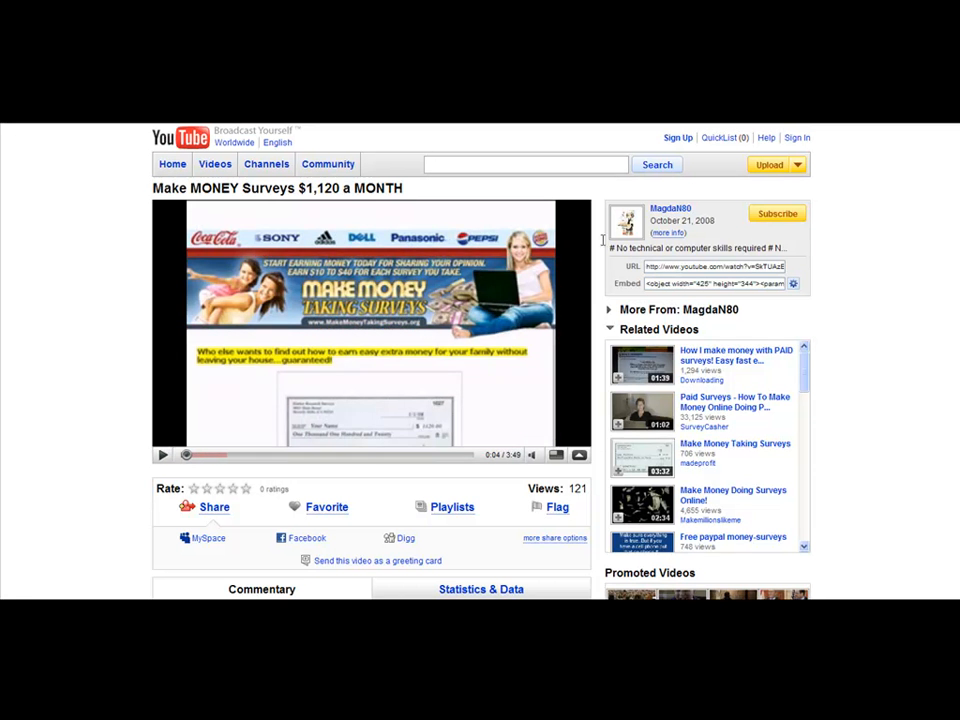
# Copy the video's URL from its page.
pyautogui.click(690, 268)
pyautogui.rightClick(690, 268)
pyautogui.click(712, 302)
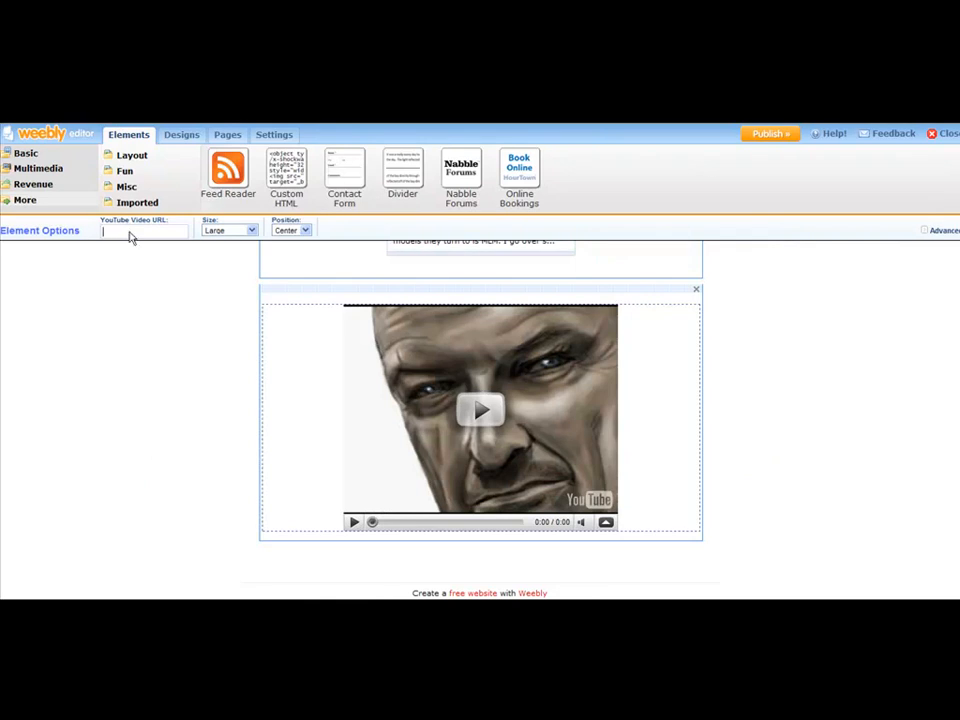
# Try to paste the copied URL into the video element's YouTube Video URL field.
pyautogui.rightClick(129, 232)
pyautogui.click(142, 279)
pyautogui.click(795, 352)
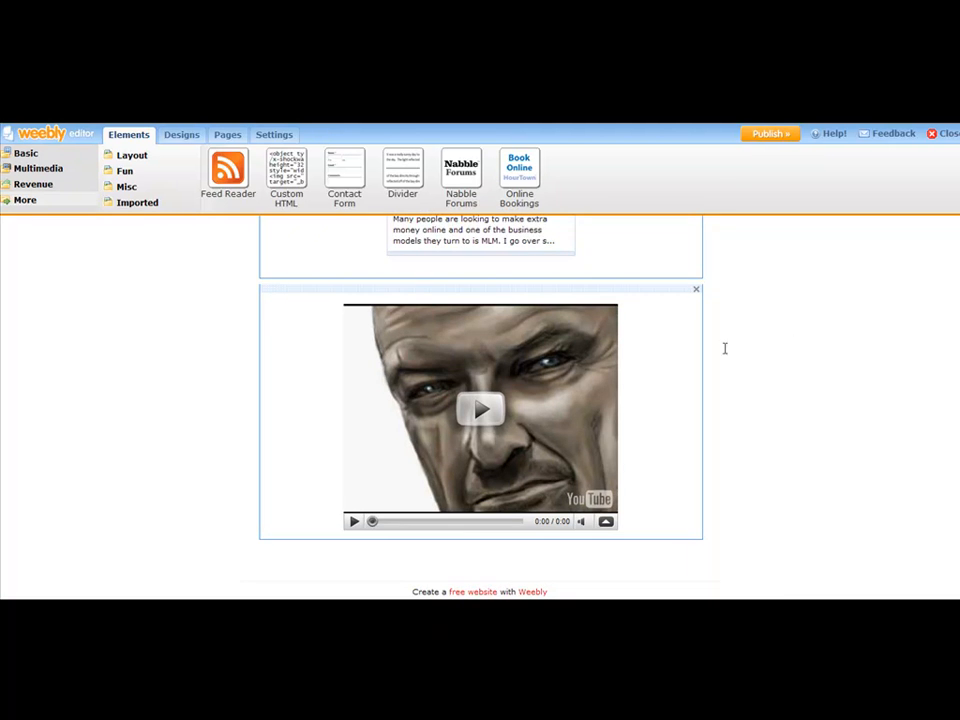
# Paste the copied URL into the video element's YouTube Video URL and set its size to Medium.
pyautogui.click(640, 364)
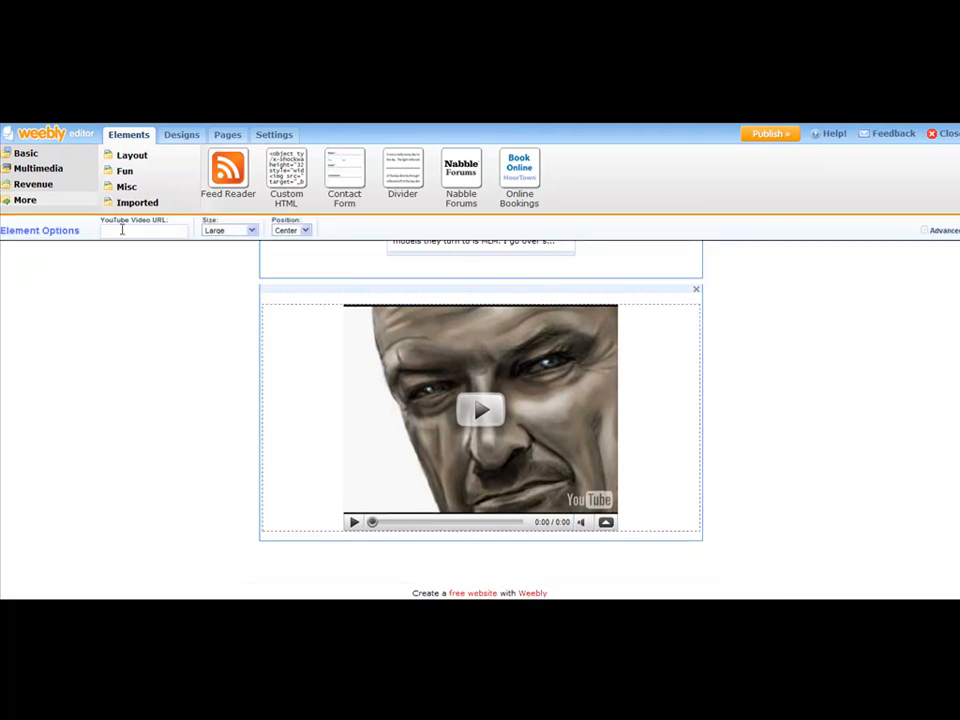
pyautogui.rightClick(121, 230)
pyautogui.click(143, 274)
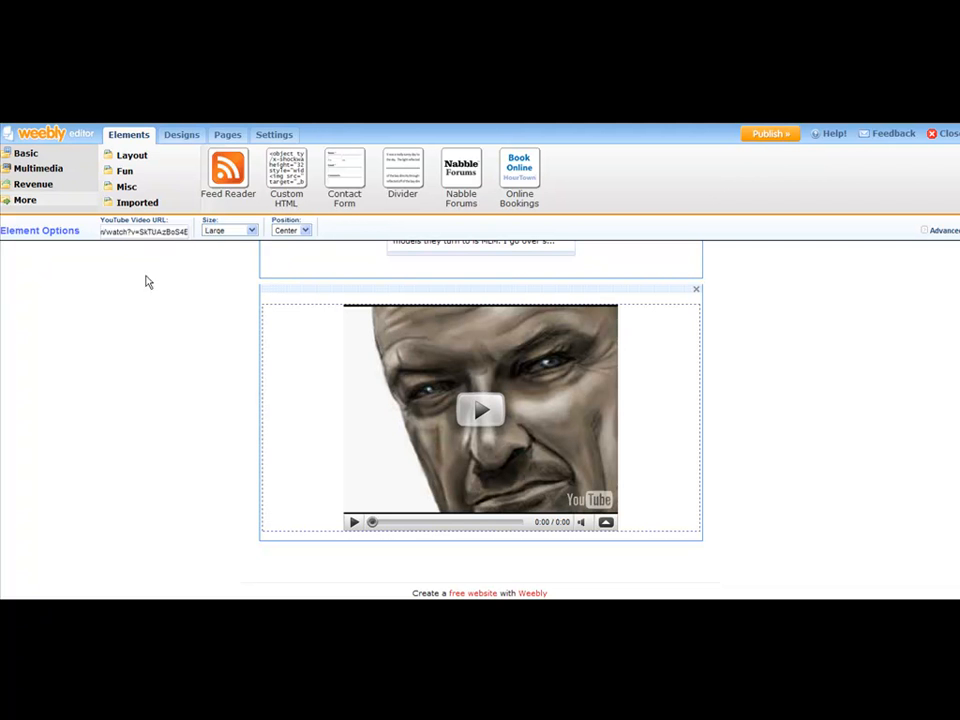
pyautogui.click(252, 231)
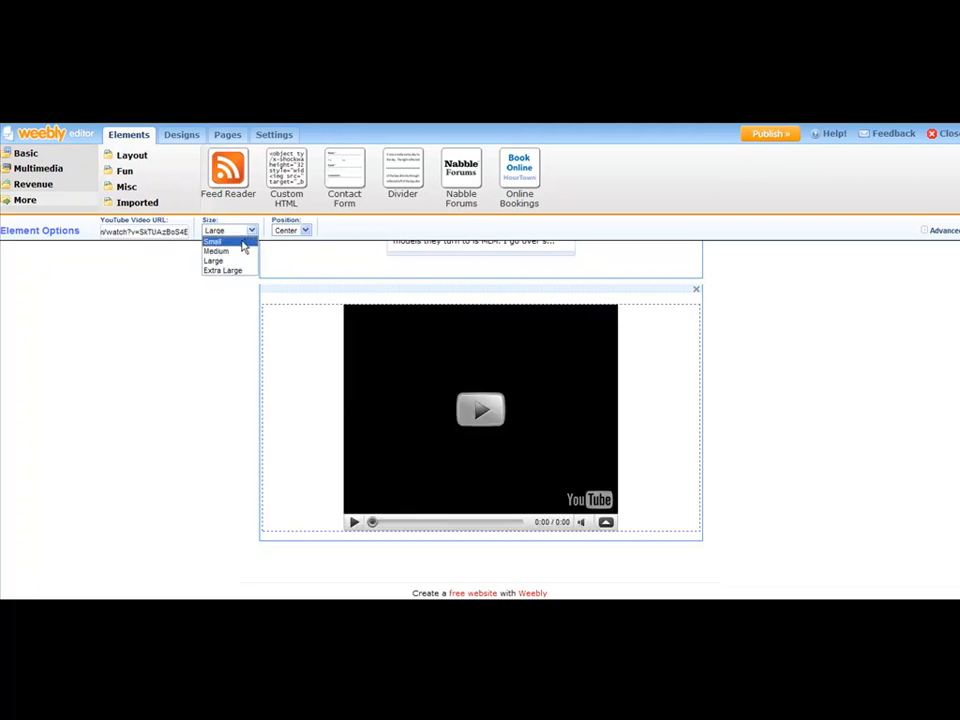
pyautogui.click(239, 252)
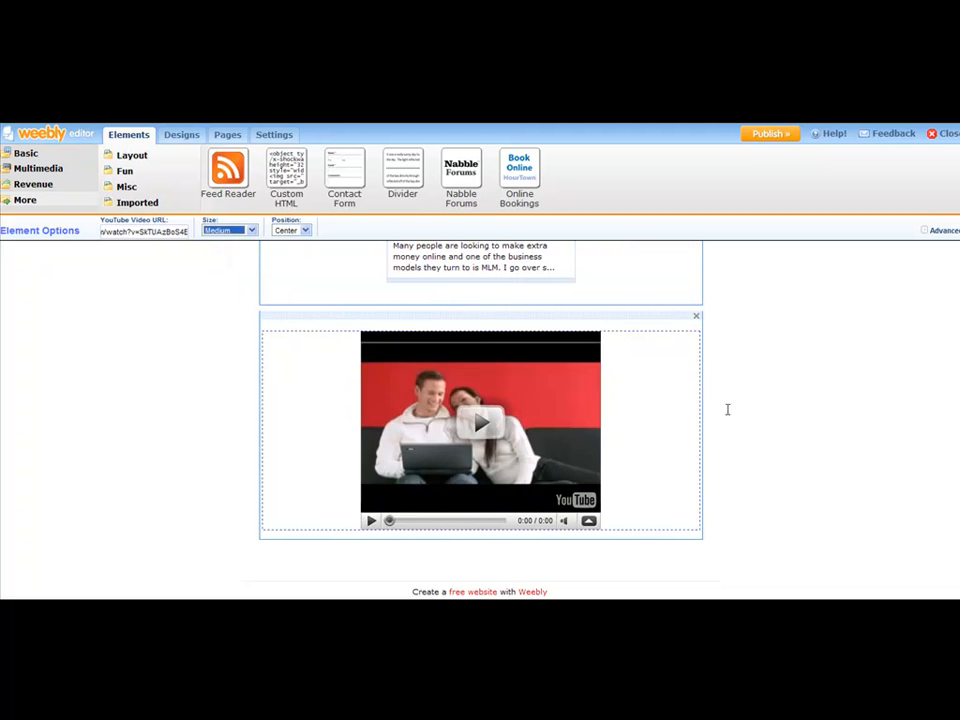
pyautogui.click(830, 341)
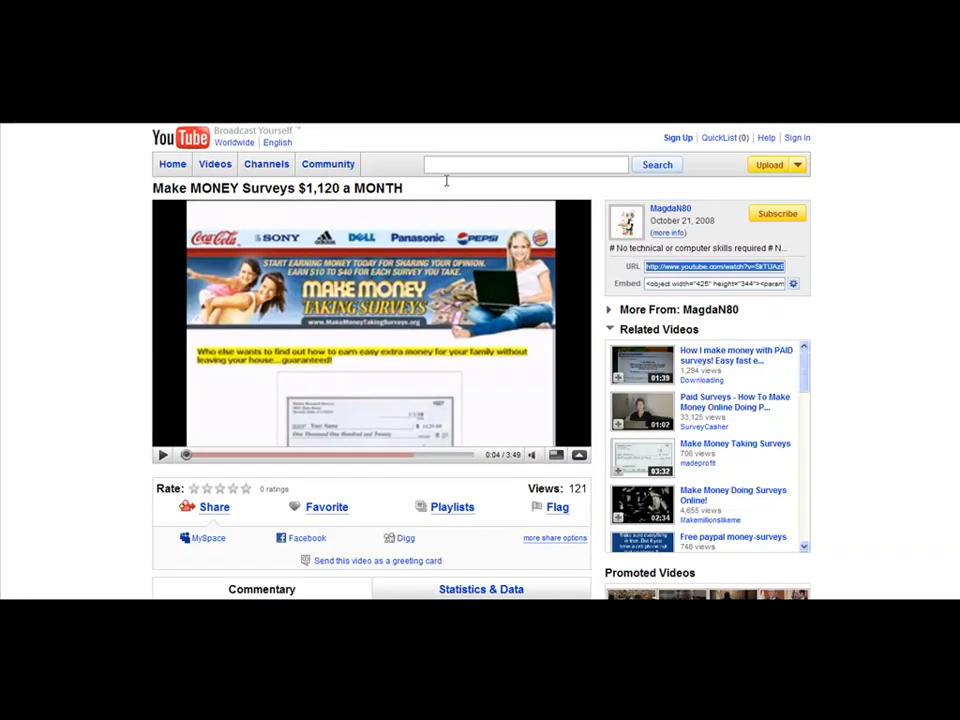
# Search YouTube for weight loss and then for blu ray dvd player videos.
pyautogui.click(514, 161)
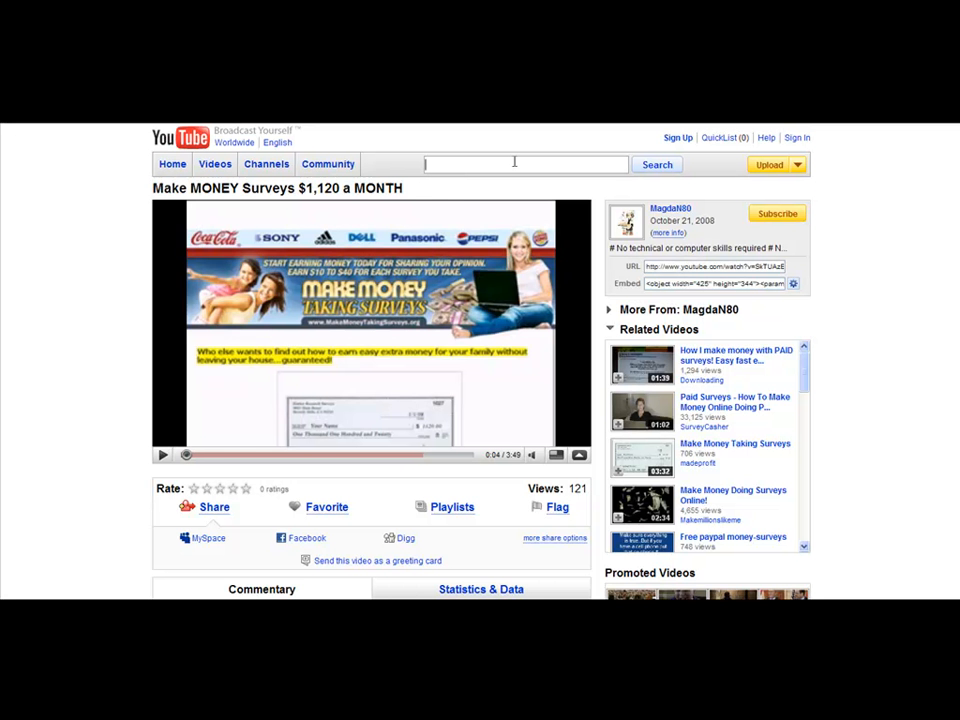
pyautogui.write('weight loss')
pyautogui.press('Return')
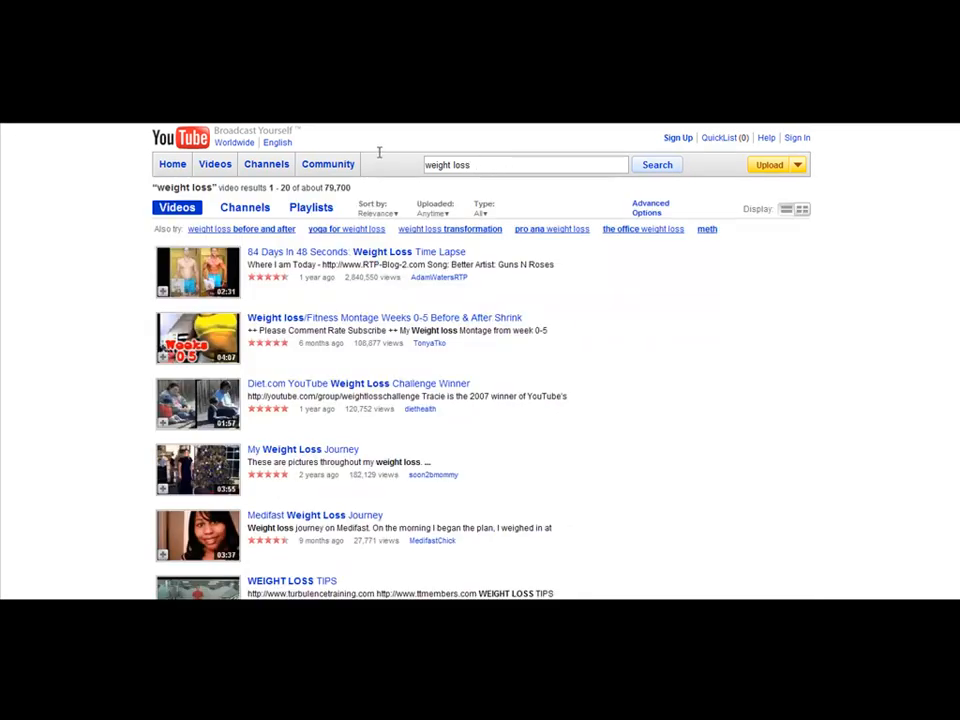
pyautogui.moveTo(428, 164); pyautogui.dragTo(470, 164)
pyautogui.write('blu ray dvd player')
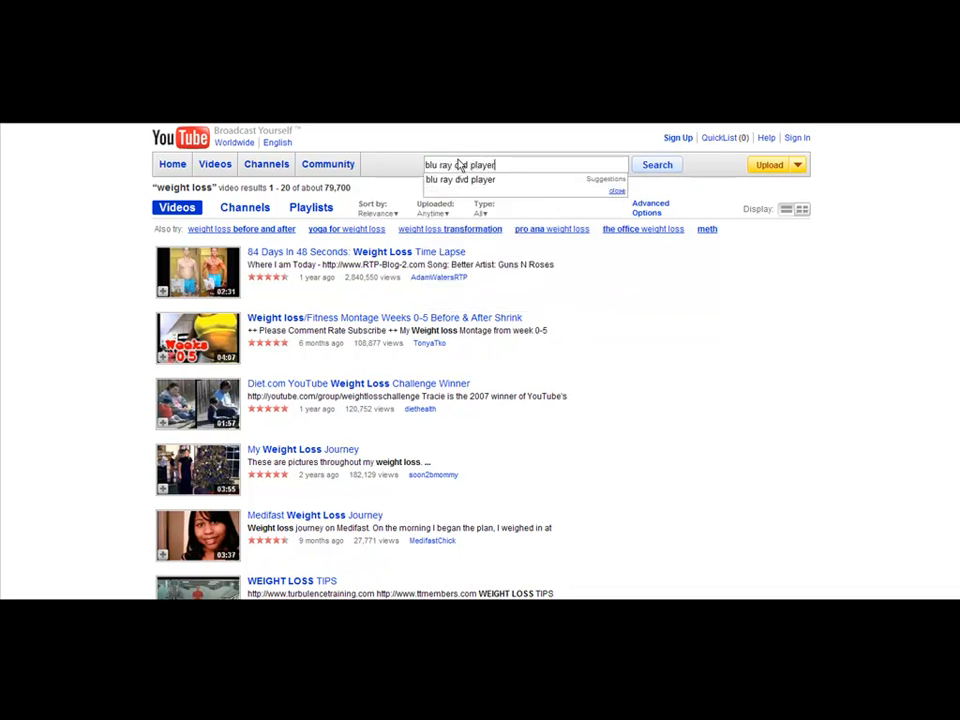
pyautogui.press('Return')
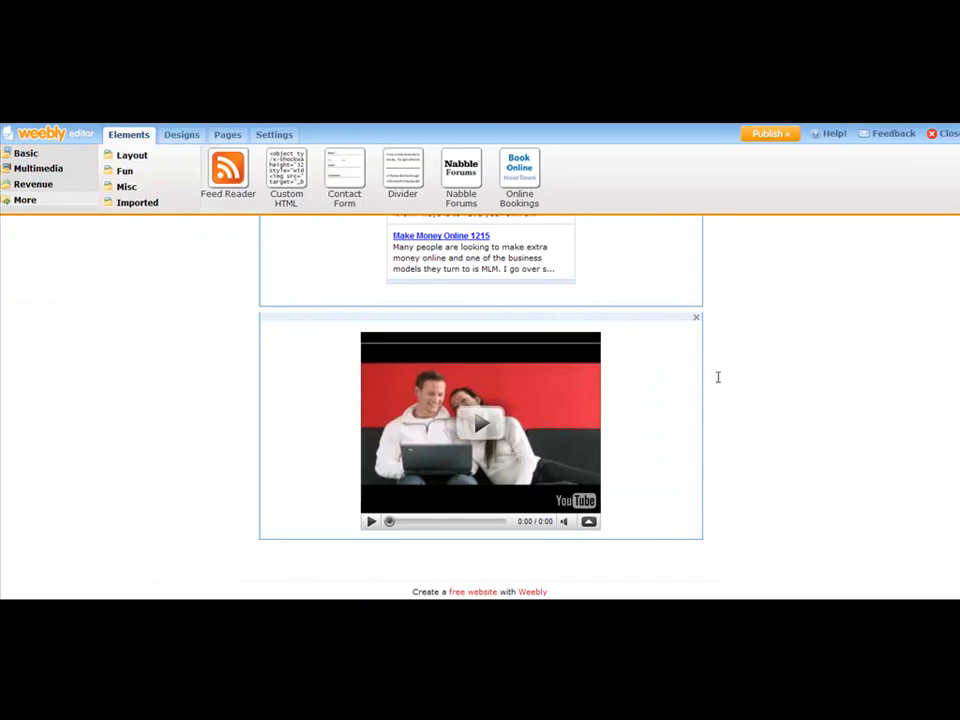
# Scroll through the page to review its article, feed reader and video elements.
pyautogui.scroll(1, 778, 371)
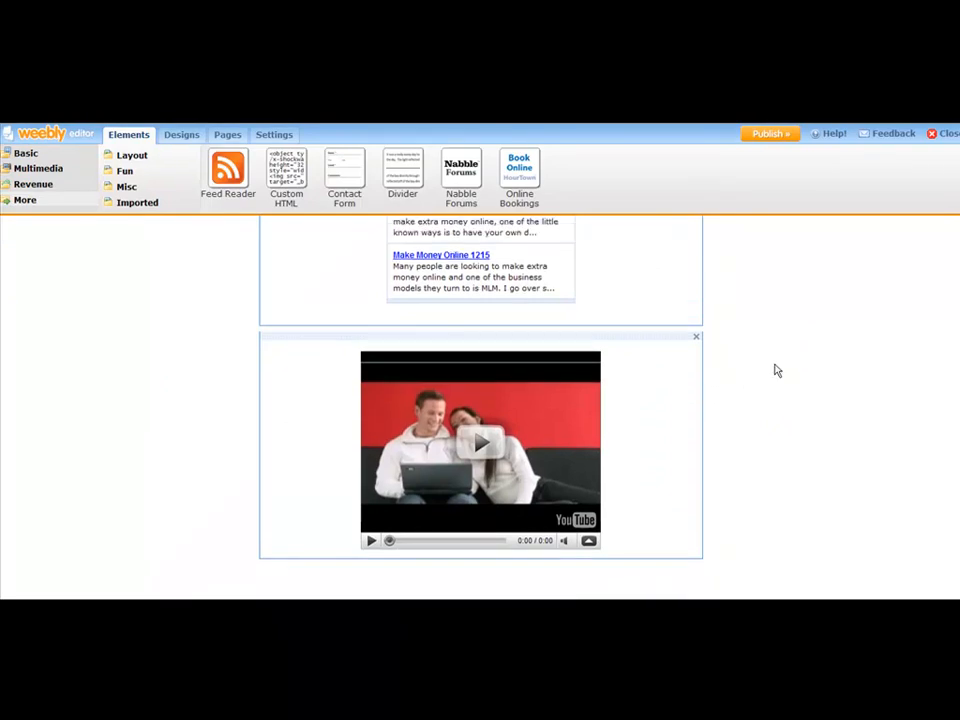
pyautogui.scroll(3, 778, 371)
pyautogui.scroll(-3, 776, 371)
pyautogui.scroll(5, 780, 371)
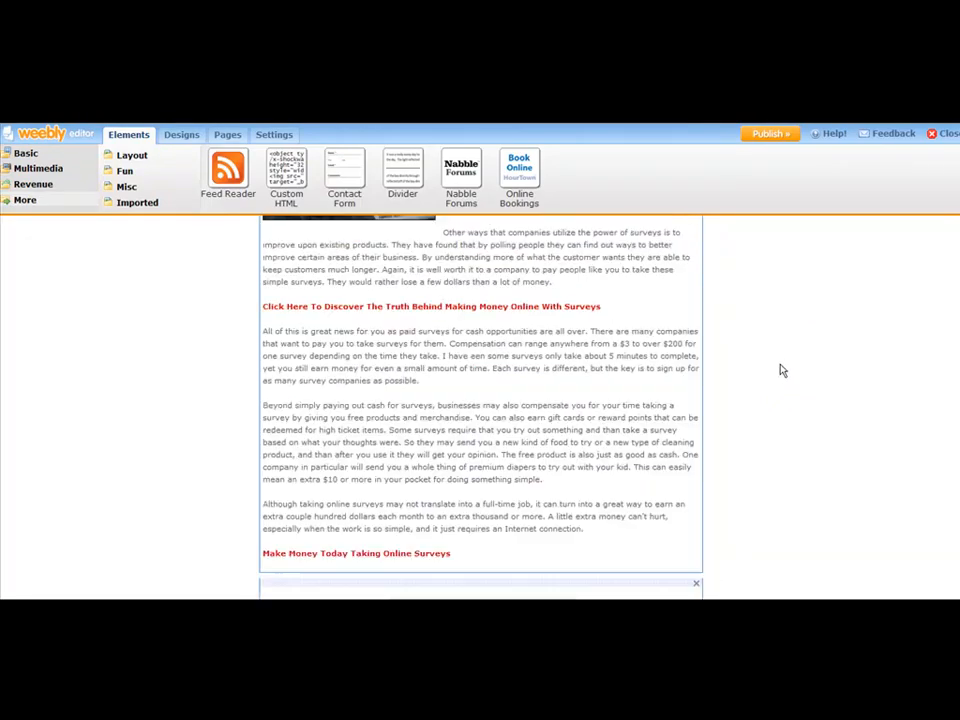
pyautogui.scroll(5, 770, 368)
pyautogui.scroll(1, 474, 396)
pyautogui.scroll(-5, 476, 398)
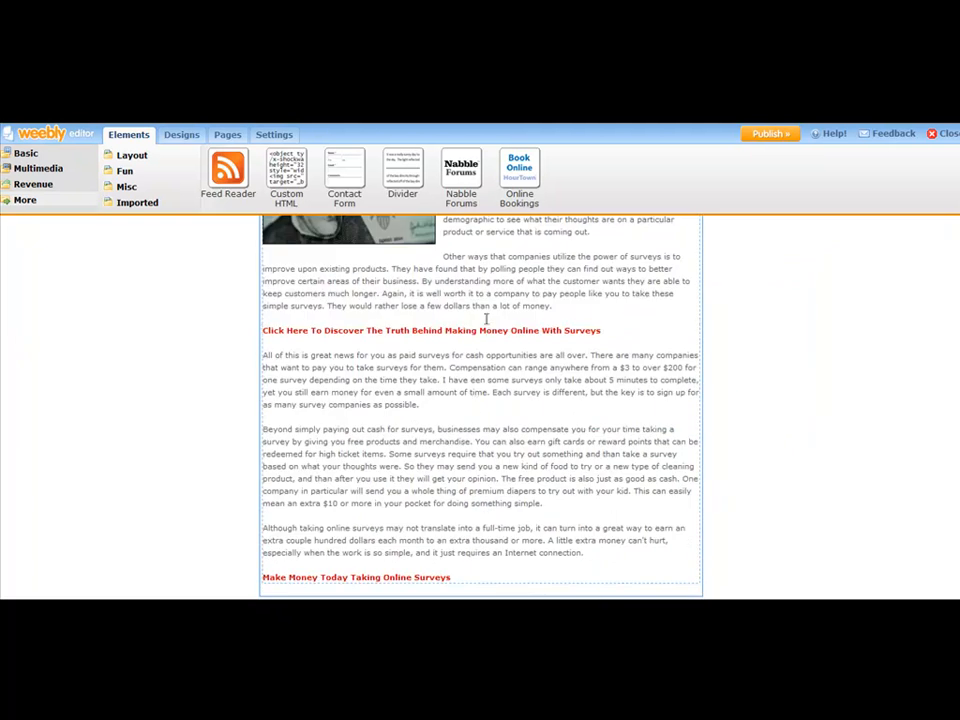
pyautogui.scroll(-5, 486, 330)
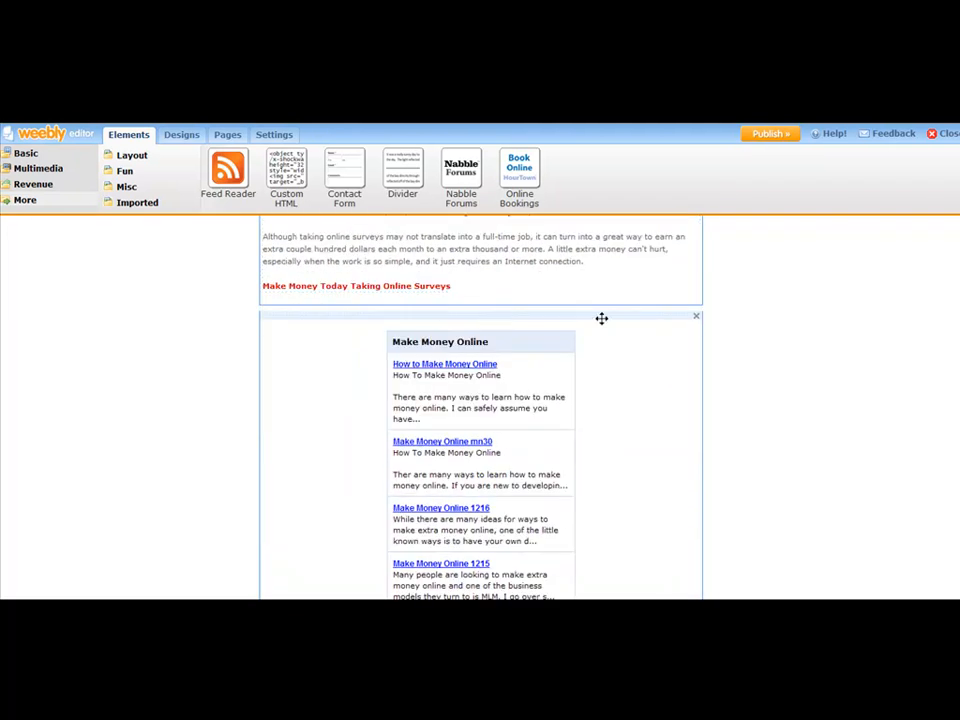
pyautogui.scroll(-2, 615, 315)
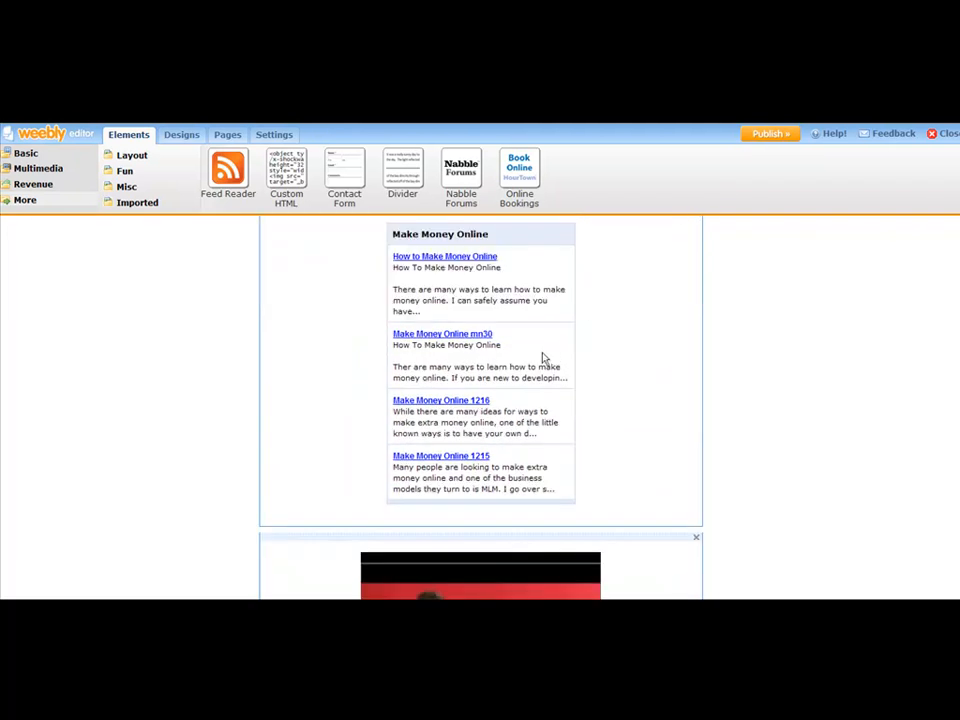
pyautogui.scroll(2, 610, 350)
pyautogui.scroll(-3, 606, 362)
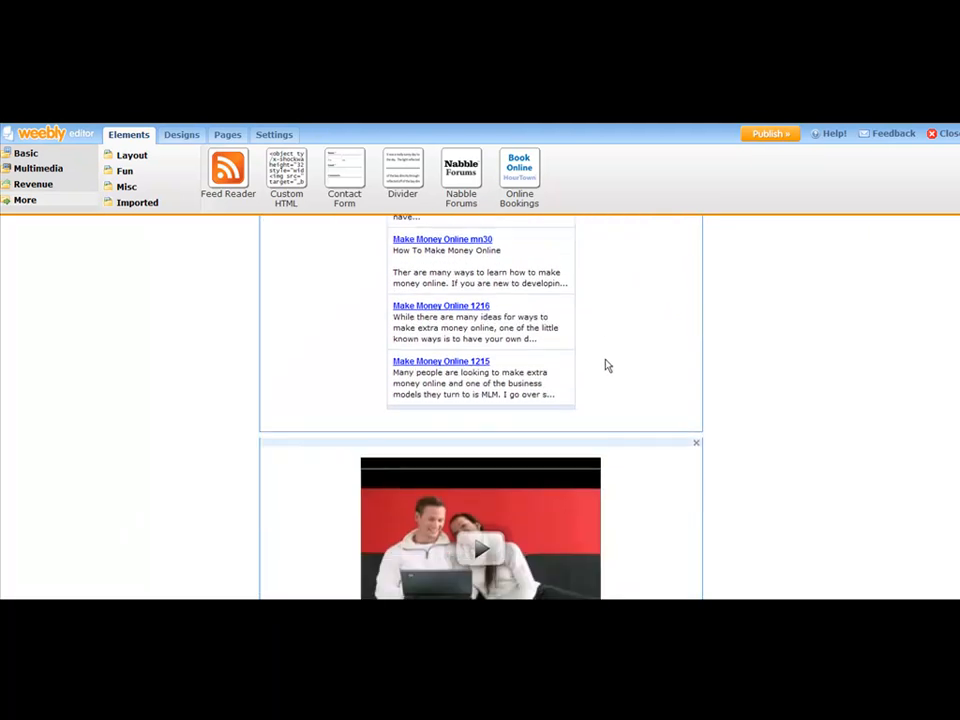
pyautogui.scroll(-2, 606, 366)
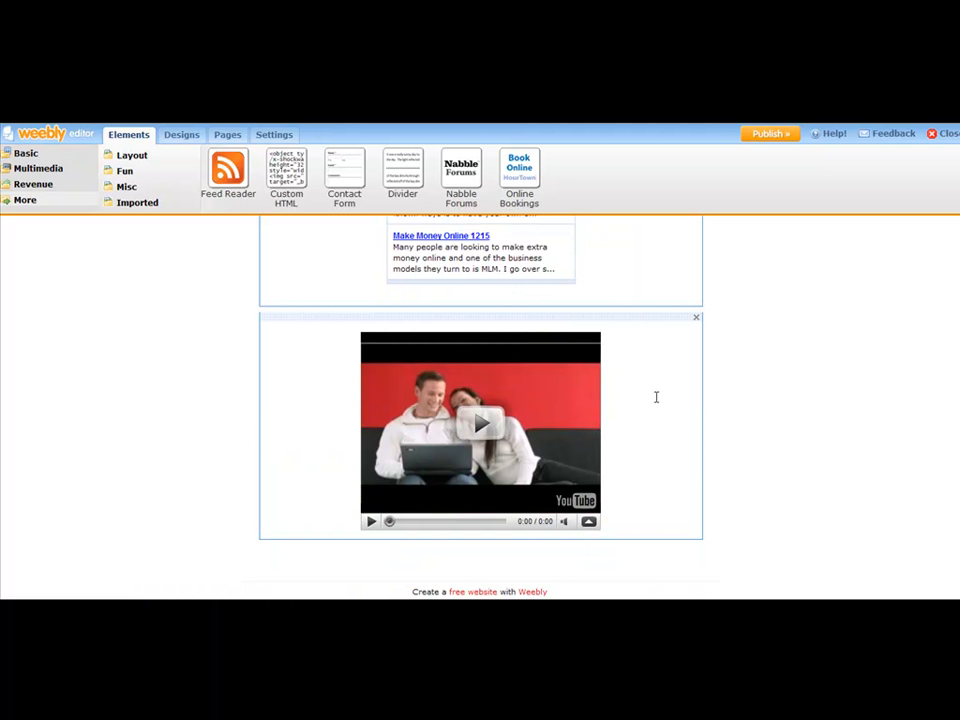
pyautogui.scroll(2, 656, 397)
pyautogui.scroll(-2, 665, 386)
pyautogui.scroll(1, 660, 375)
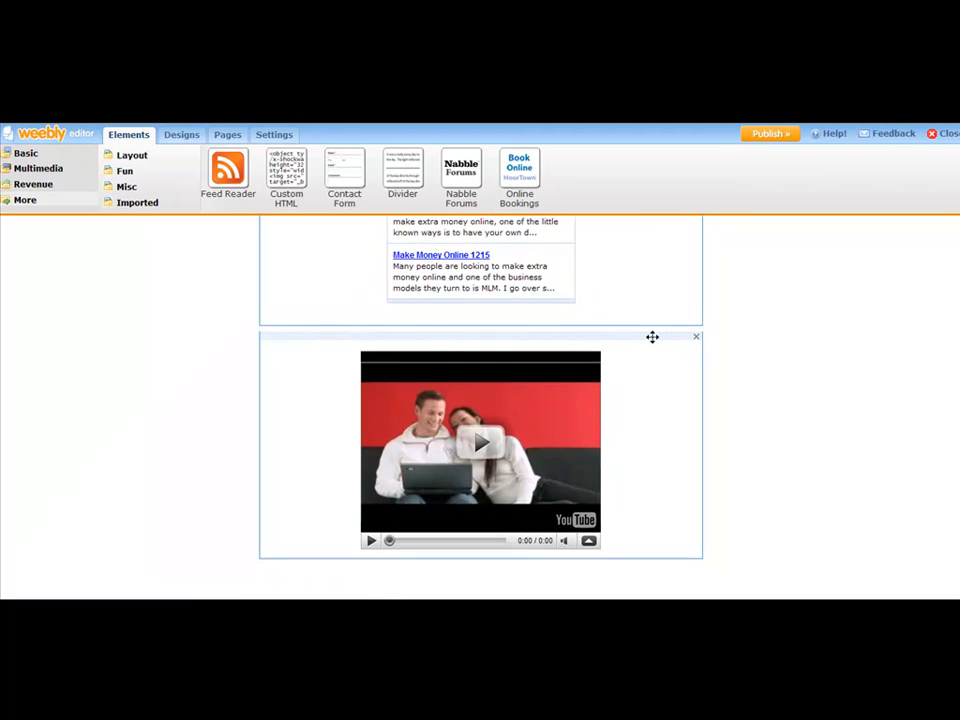
# Move the video element above the Make Money Online feed reader.
pyautogui.moveTo(652, 337); pyautogui.dragTo(639, 594)
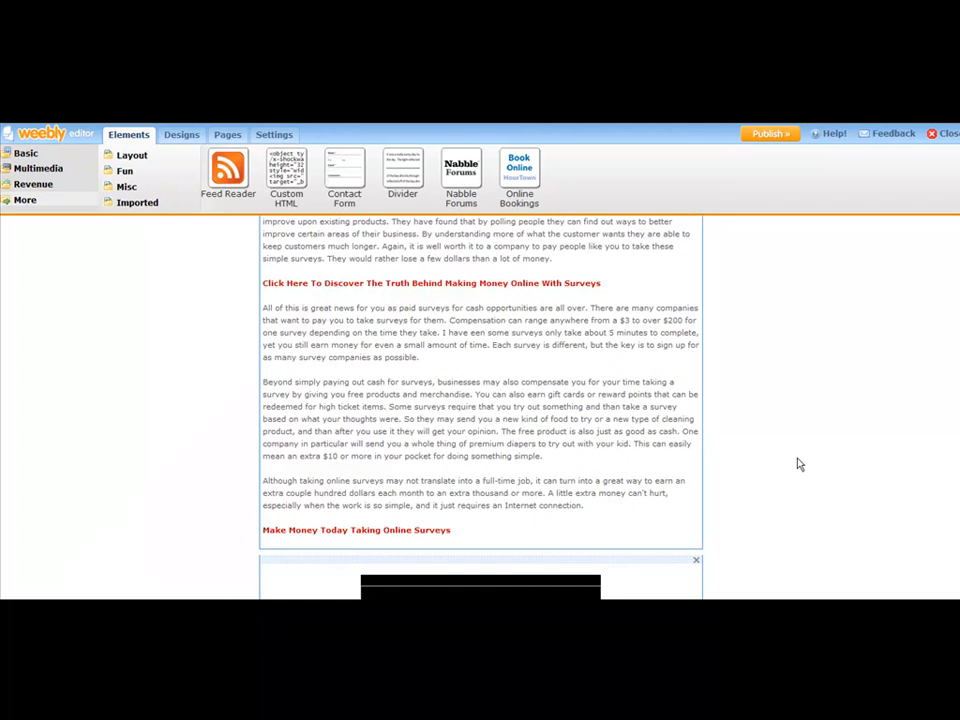
pyautogui.scroll(-5, 797, 452)
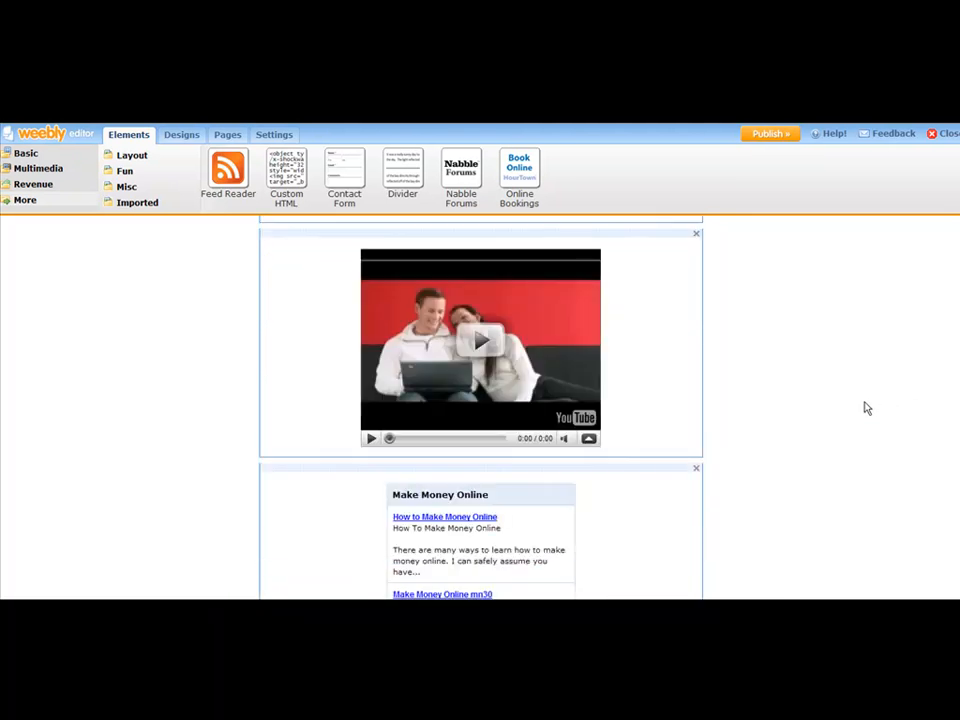
pyautogui.scroll(-4, 705, 448)
pyautogui.scroll(1, 605, 443)
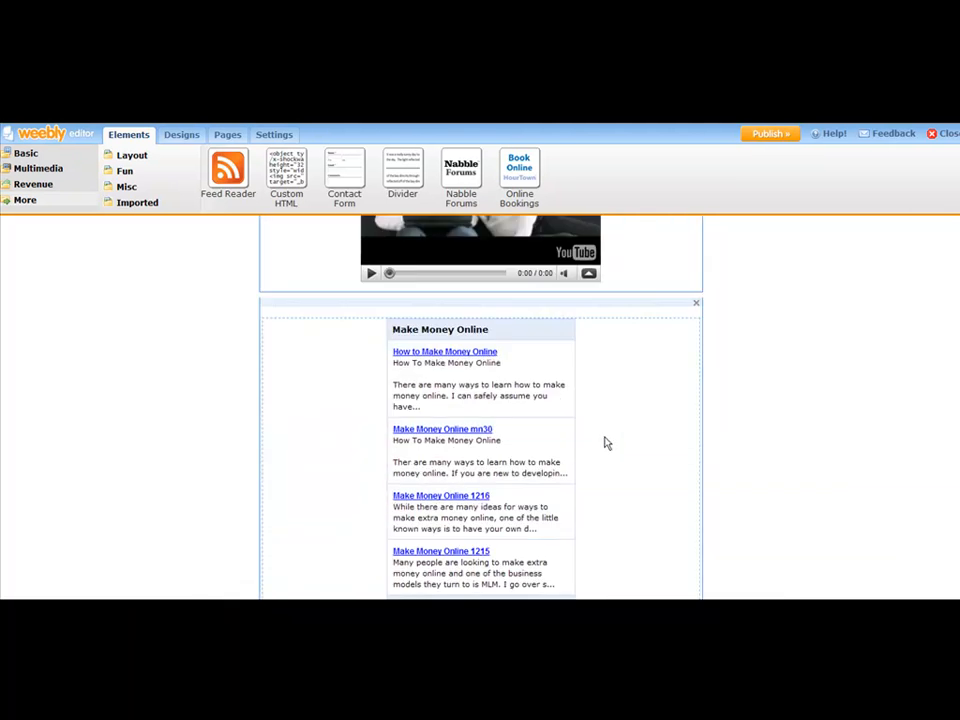
pyautogui.scroll(3, 605, 443)
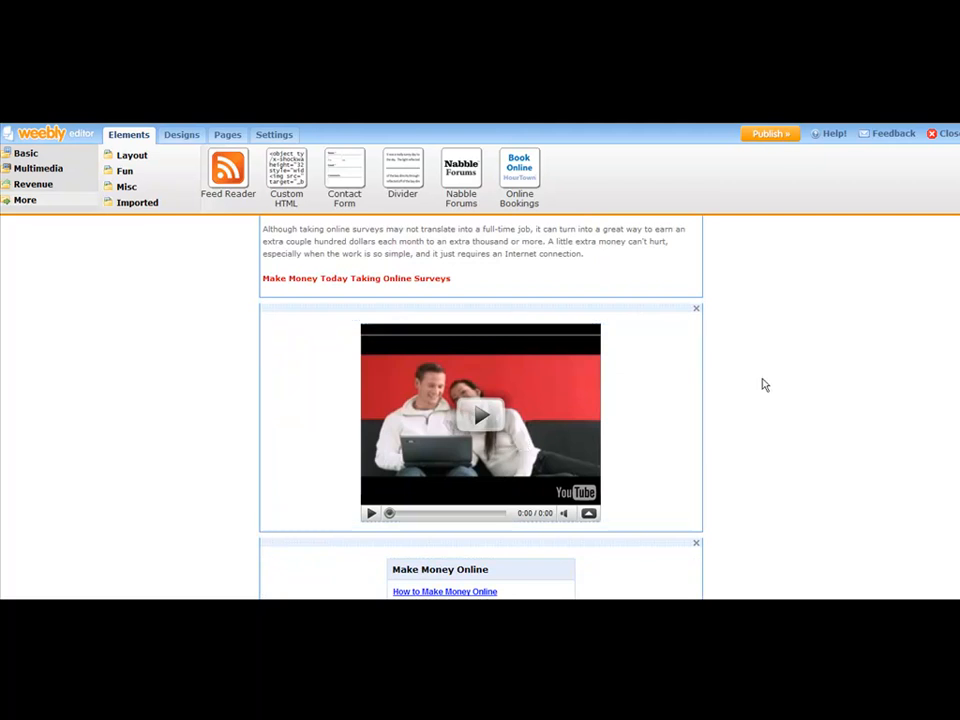
pyautogui.scroll(6, 943, 435)
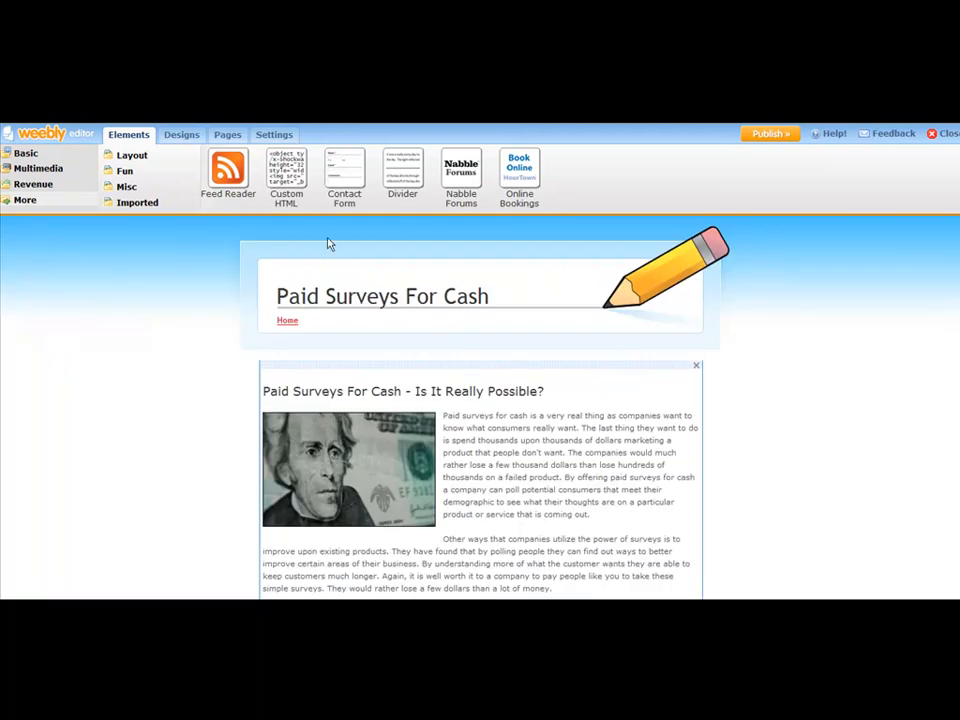
pyautogui.scroll(-5, 480, 420)
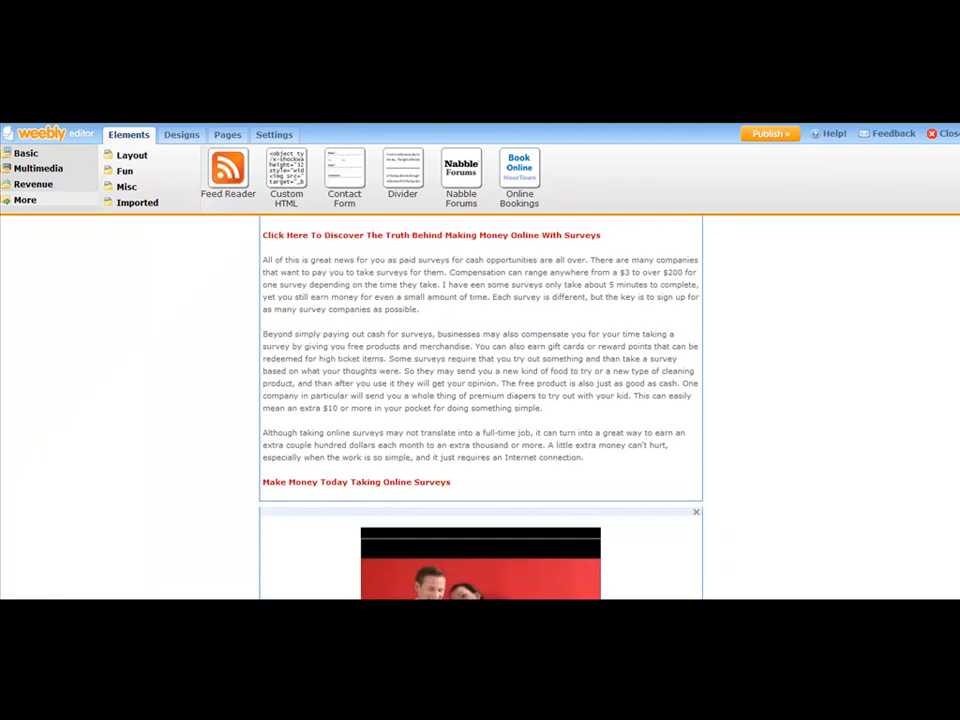
# Add a Paragraph element between the video and the feed reader.
pyautogui.click(27, 155)
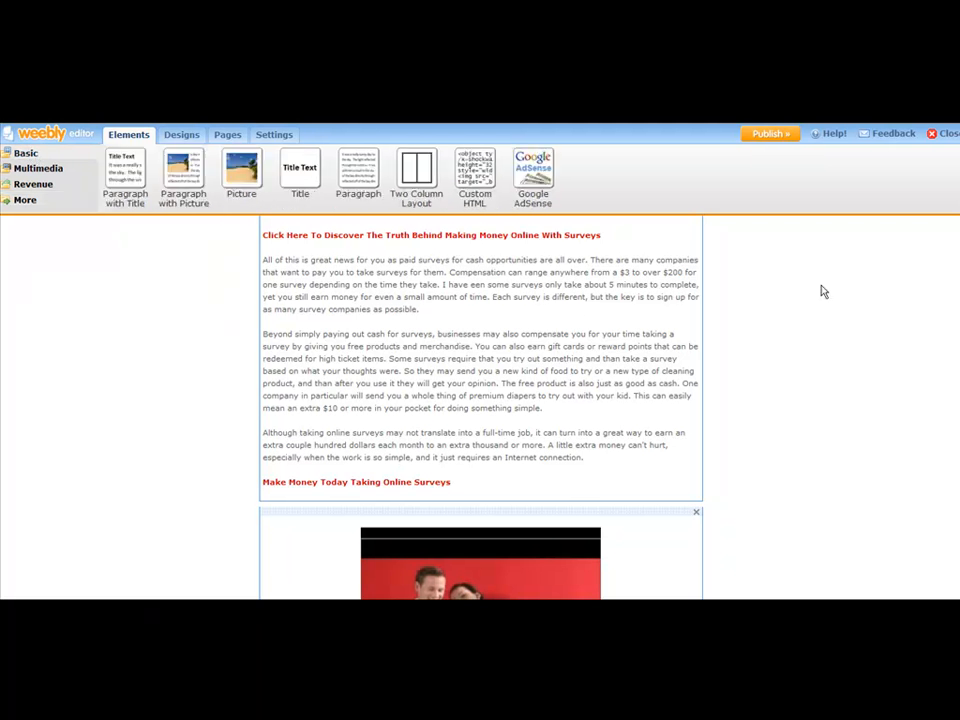
pyautogui.scroll(-6, 480, 400)
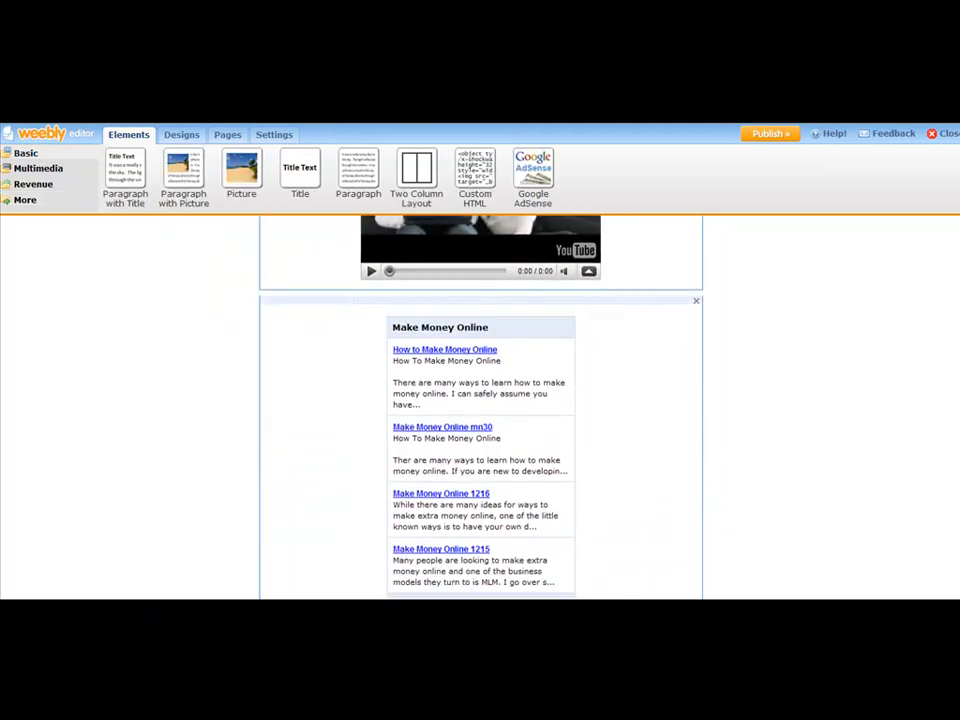
pyautogui.scroll(-1, 480, 400)
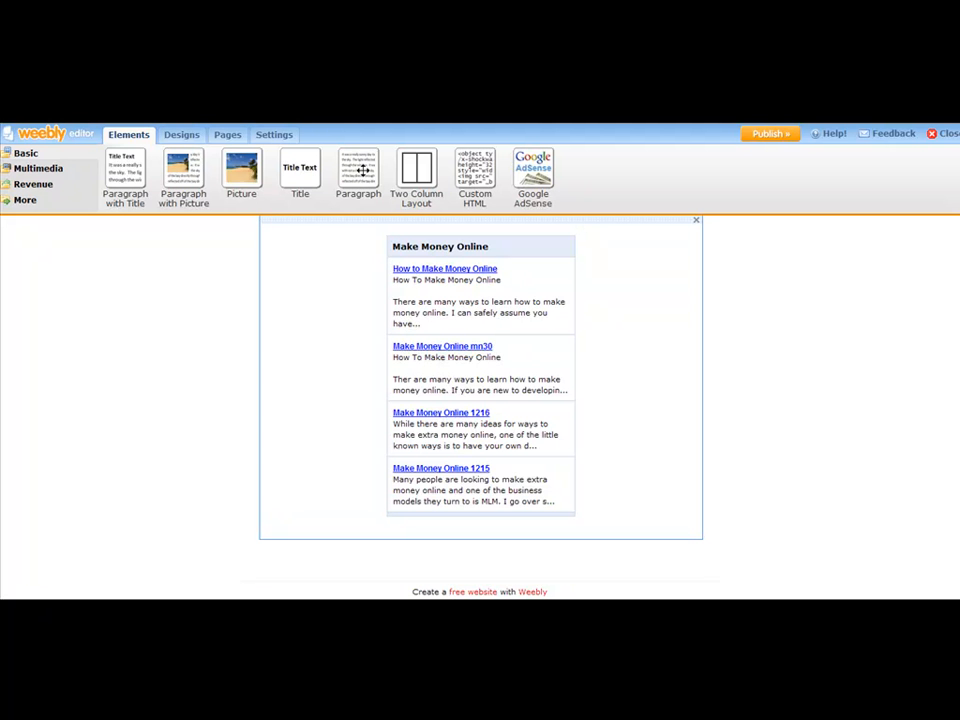
pyautogui.moveTo(363, 170); pyautogui.dragTo(604, 266)
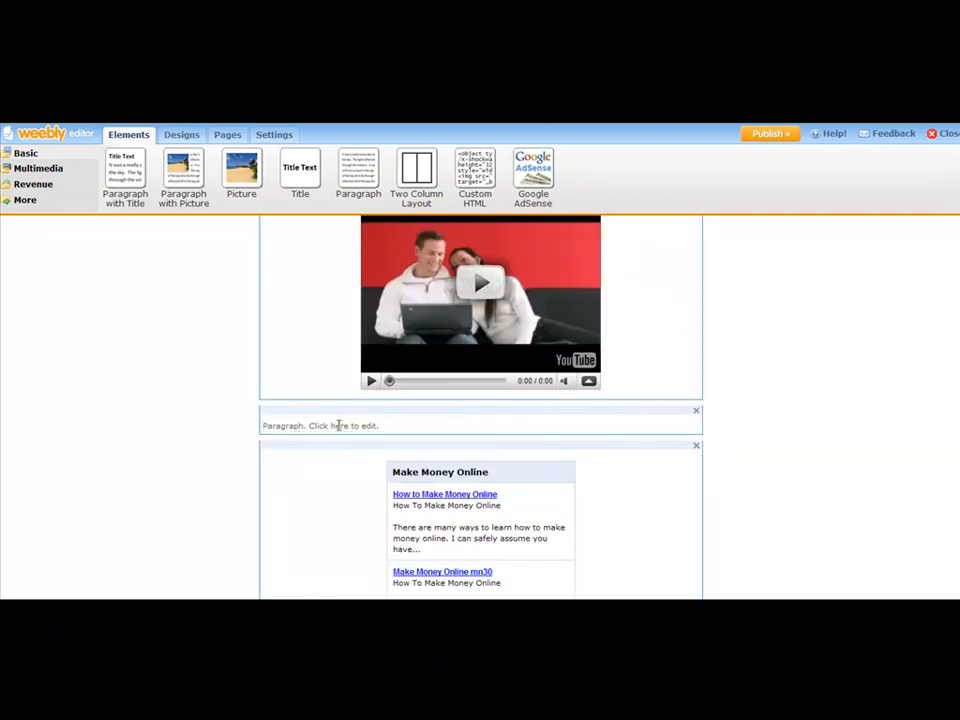
# Enter the paragraph text 'Paid Surveys For Cash - Get the Solution Now' and center it.
pyautogui.click(496, 415)
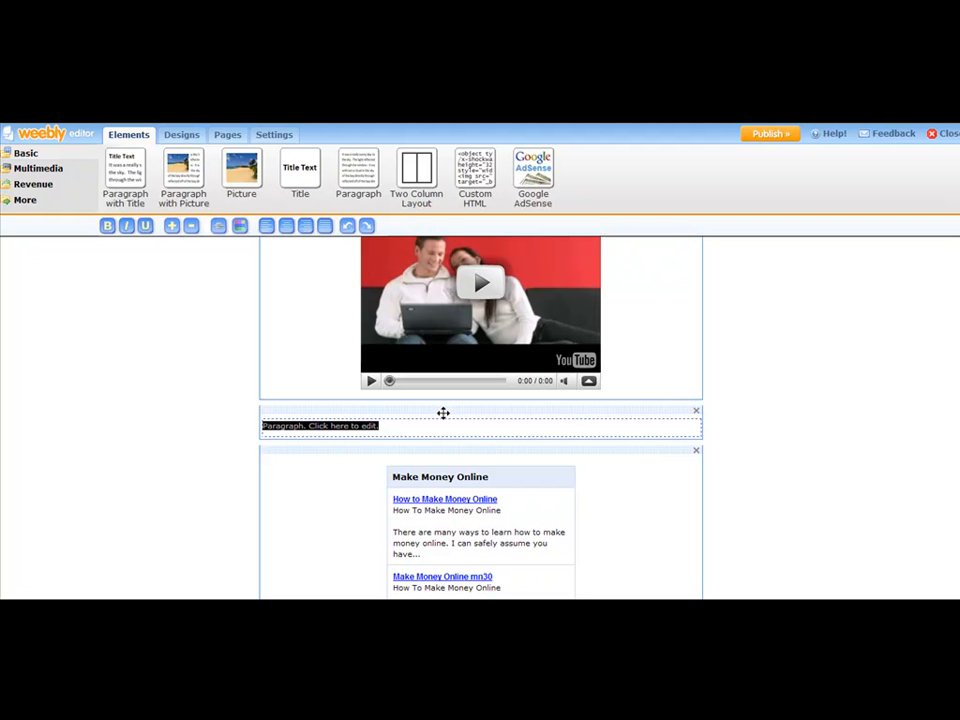
pyautogui.write('Paid Surveys For C')
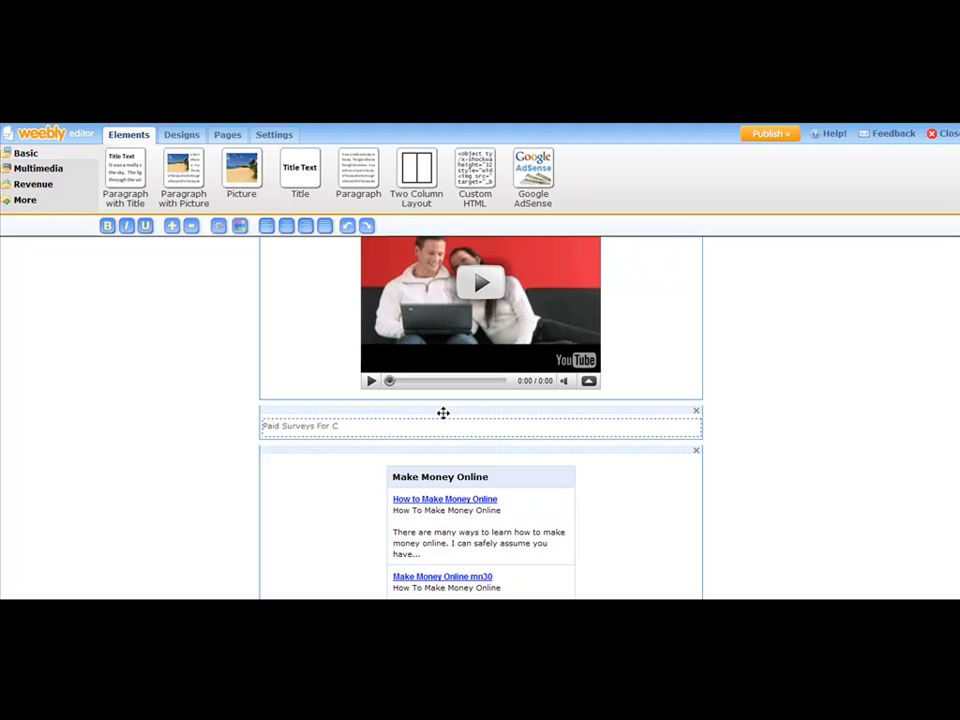
pyautogui.write('ash - Get the Solution Now')
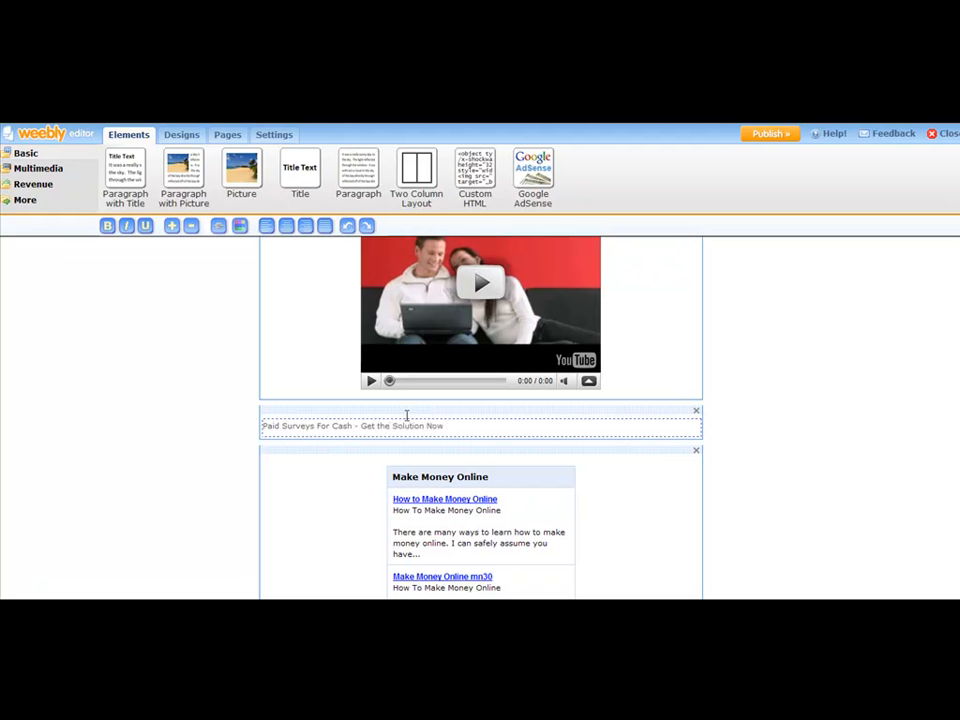
pyautogui.moveTo(448, 430); pyautogui.dragTo(291, 255)
pyautogui.click(286, 226)
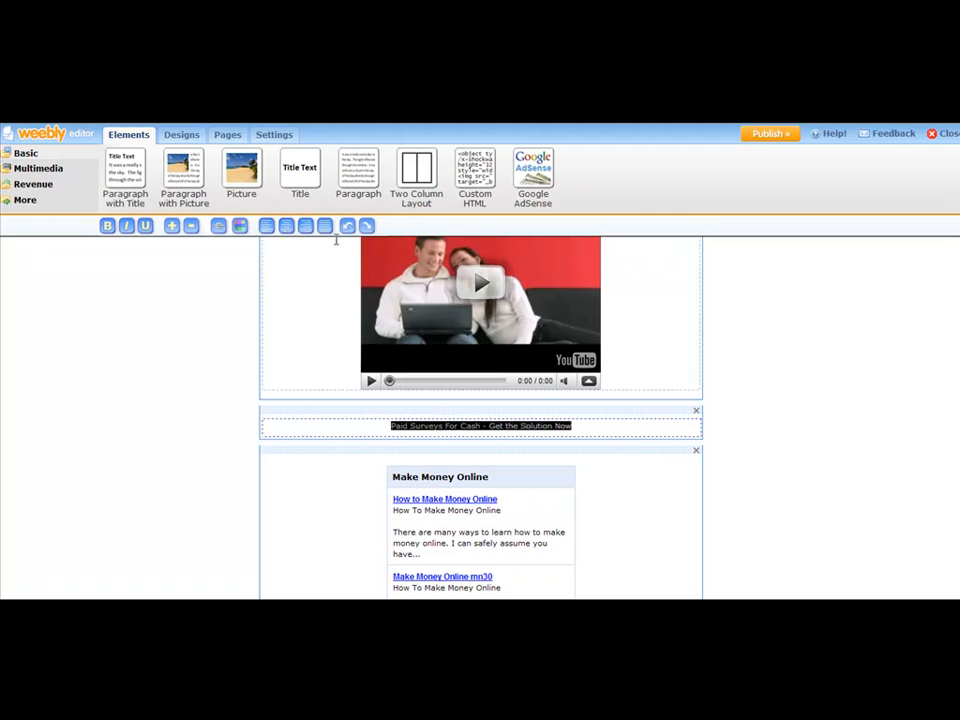
# Link the paragraph text to the website wpinurl.com/moneysurvey.
pyautogui.click(108, 227)
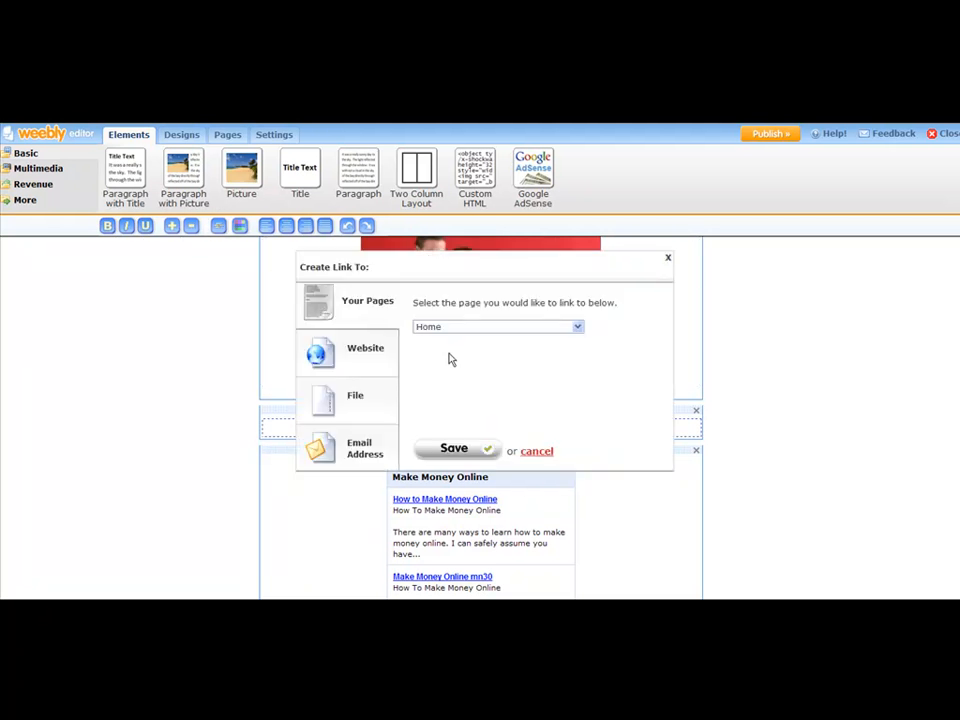
pyautogui.click(366, 354)
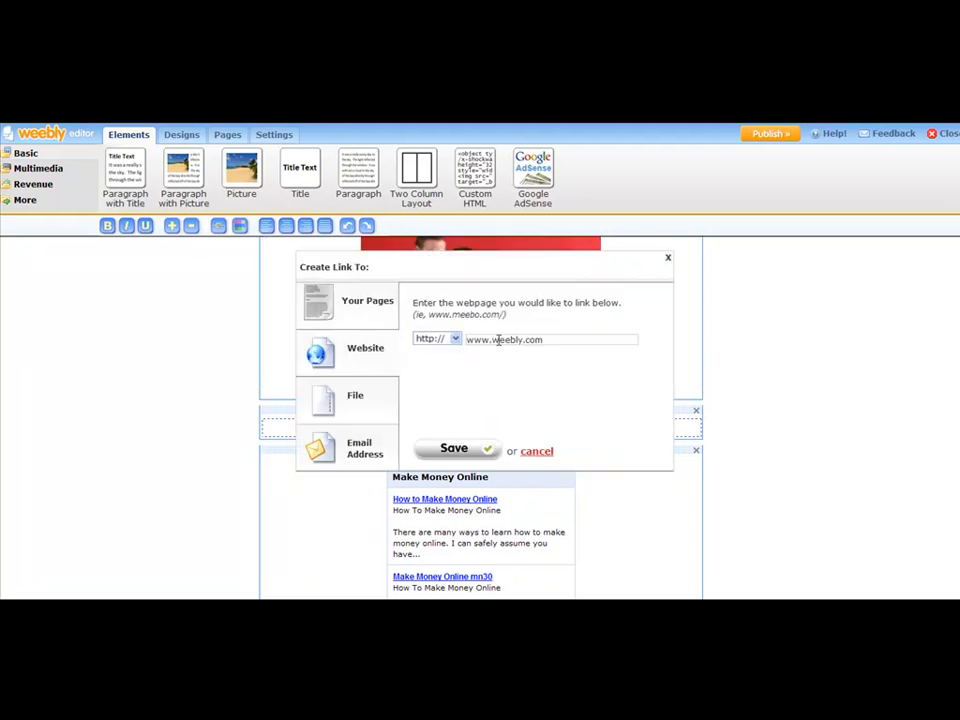
pyautogui.moveTo(557, 339); pyautogui.dragTo(456, 339)
pyautogui.write('wpinurl.com/moneysurey')
pyautogui.press('BackSpace')
pyautogui.press('BackSpace')
pyautogui.write('vey')
pyautogui.click(476, 442)
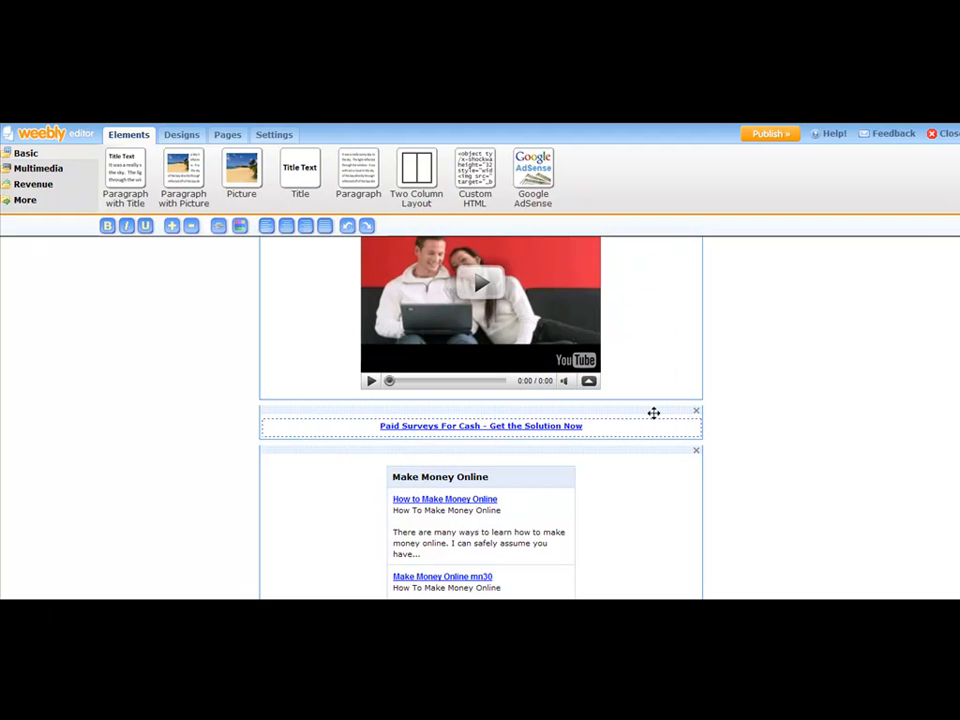
# Start publishing the site and choose the weebly.com subdomain option for its address.
pyautogui.scroll(-4, 655, 416)
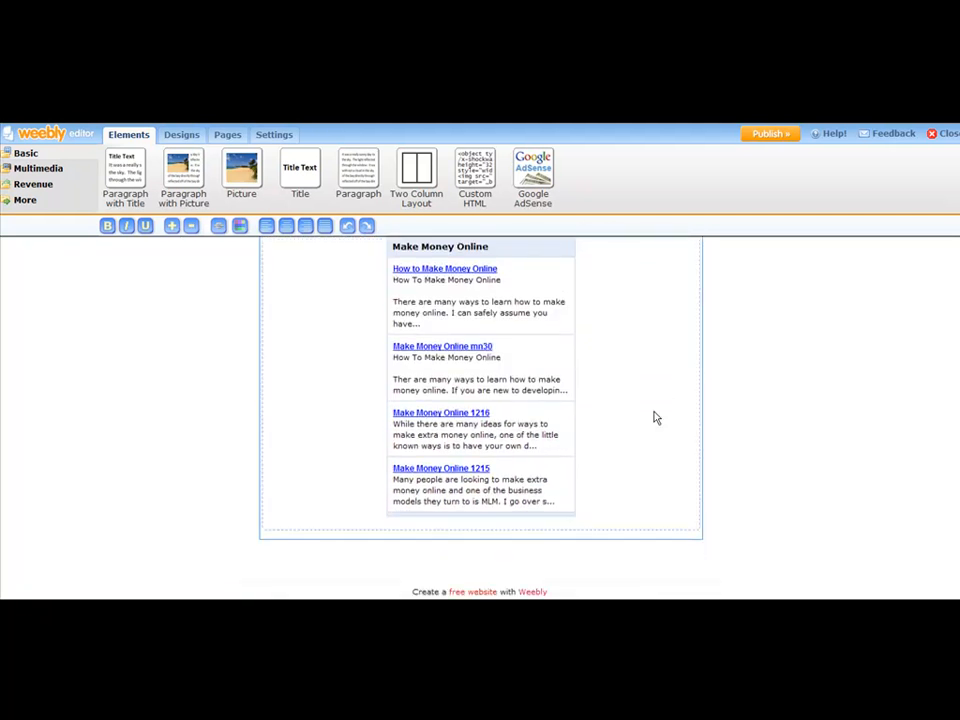
pyautogui.scroll(10, 670, 408)
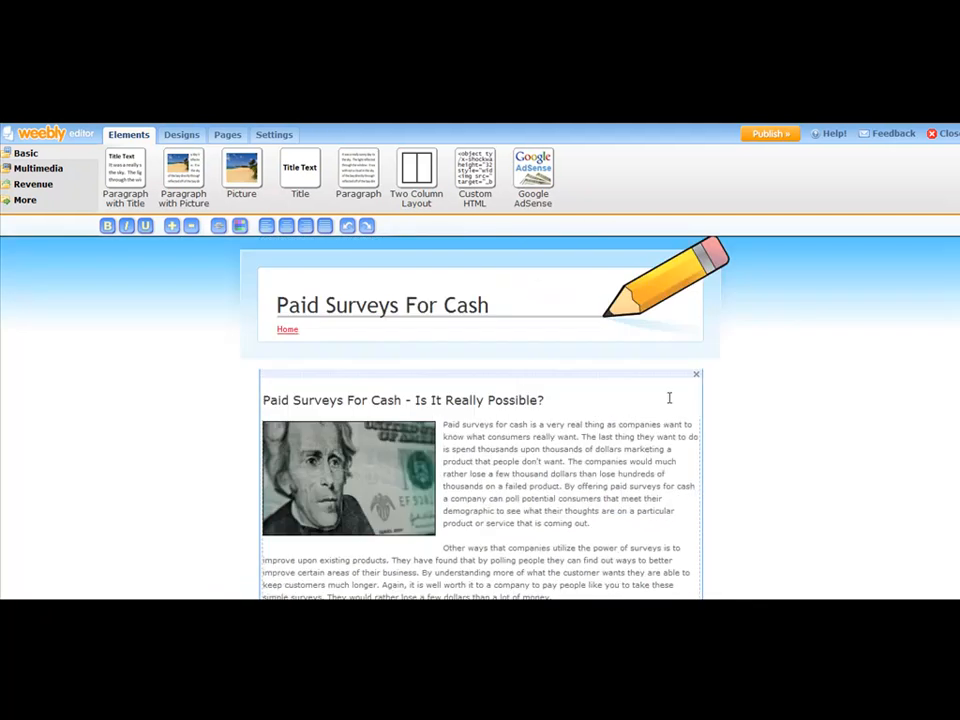
pyautogui.scroll(-9, 673, 398)
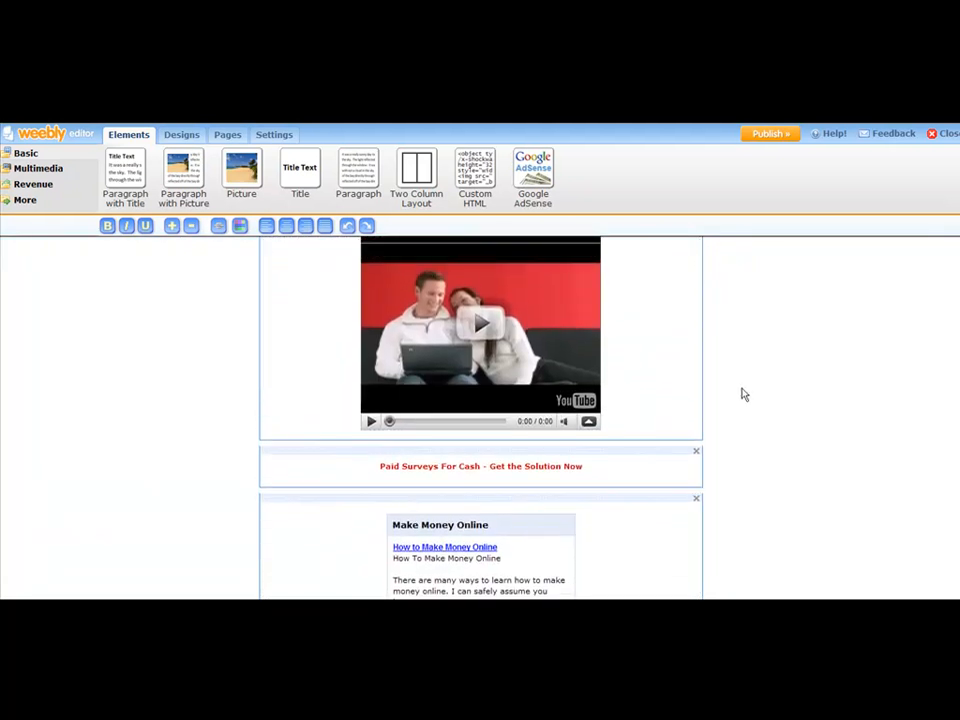
pyautogui.scroll(4, 744, 391)
pyautogui.scroll(3, 744, 391)
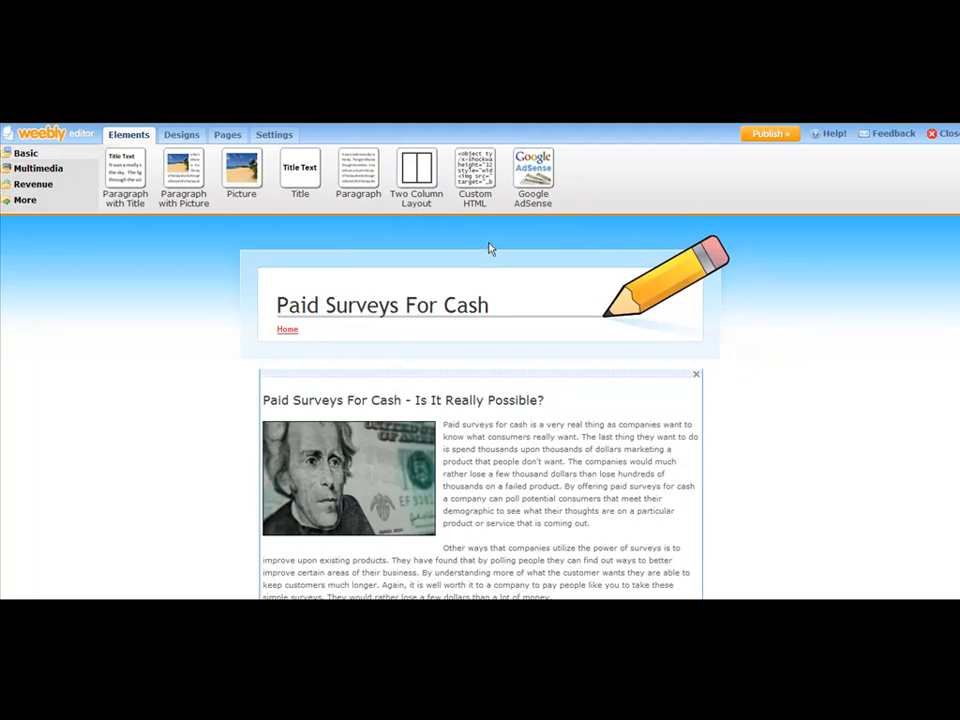
pyautogui.click(767, 135)
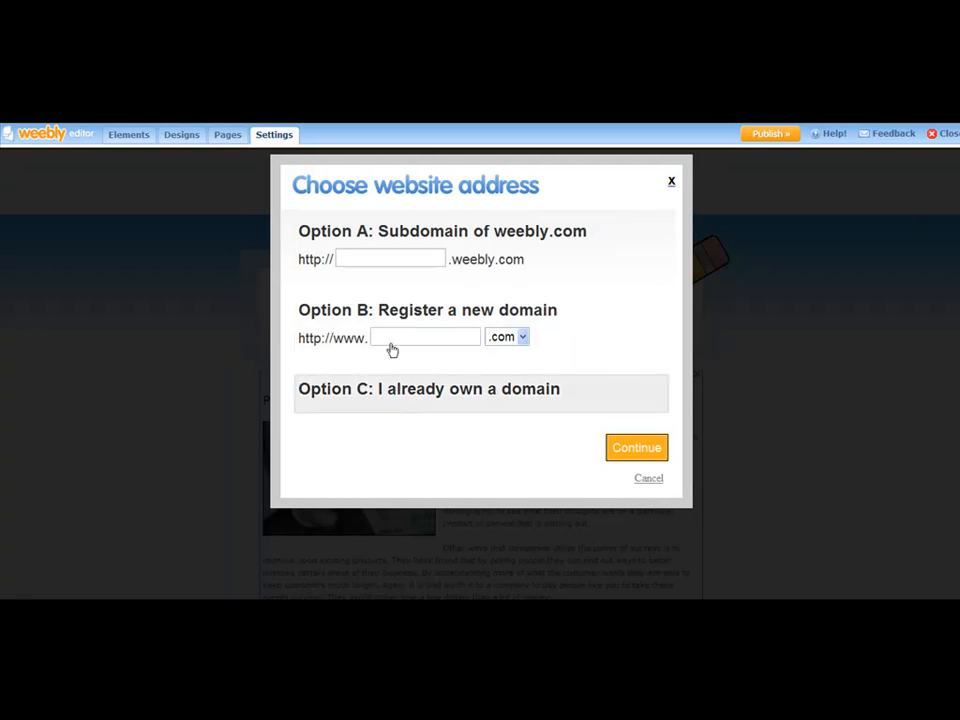
pyautogui.click(378, 256)
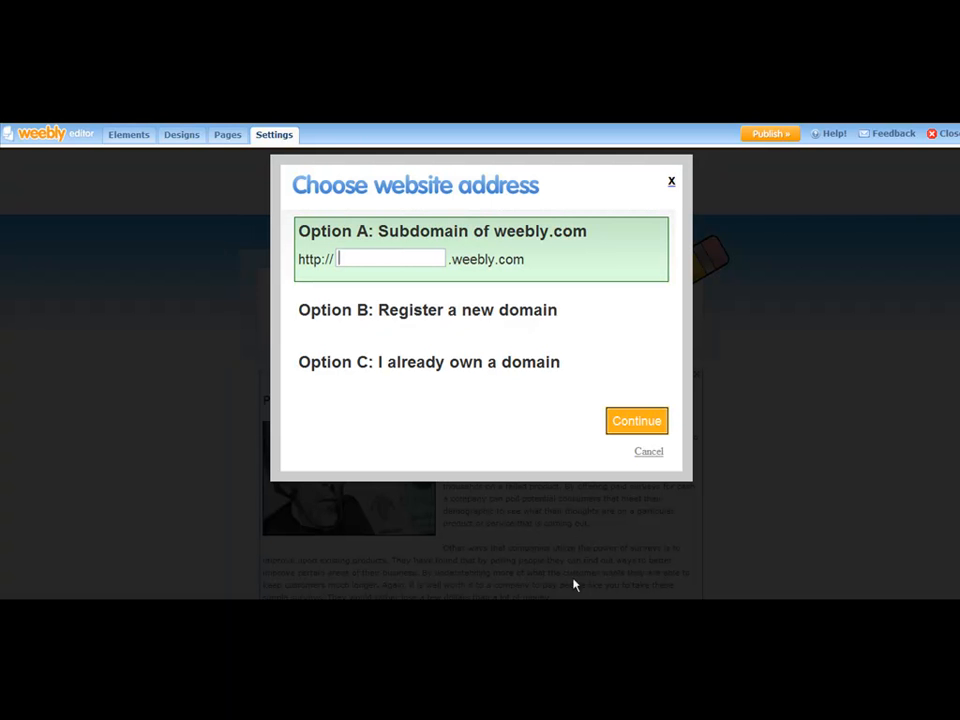
# Copy 'Paid Surveys For Cash' from the Notepad article and paste it into the subdomain field.
pyautogui.click(591, 519)
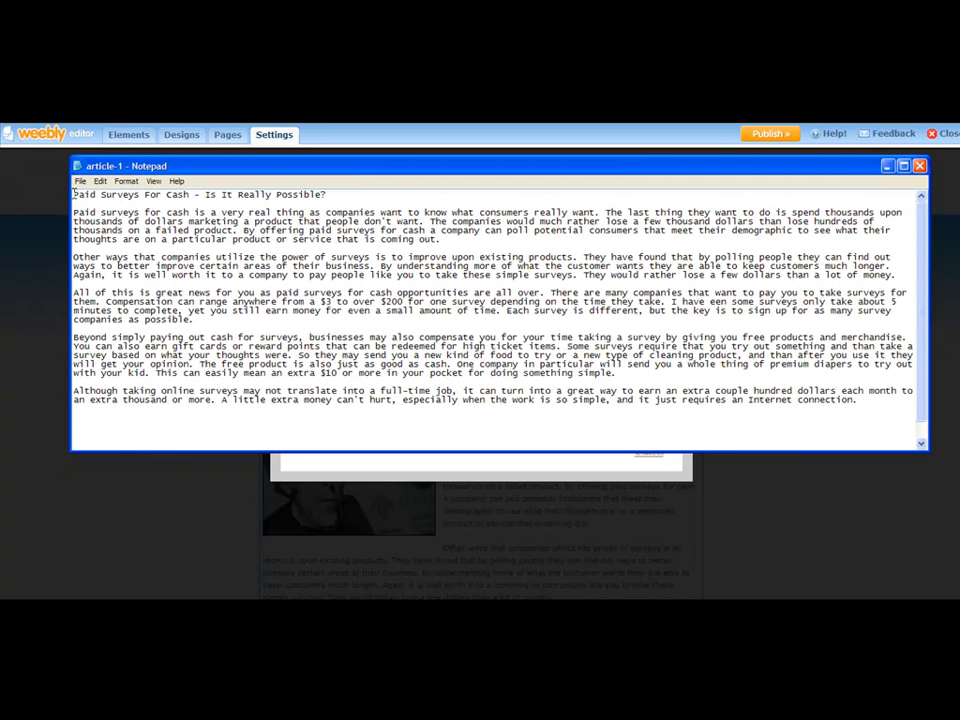
pyautogui.moveTo(73, 195); pyautogui.dragTo(187, 198)
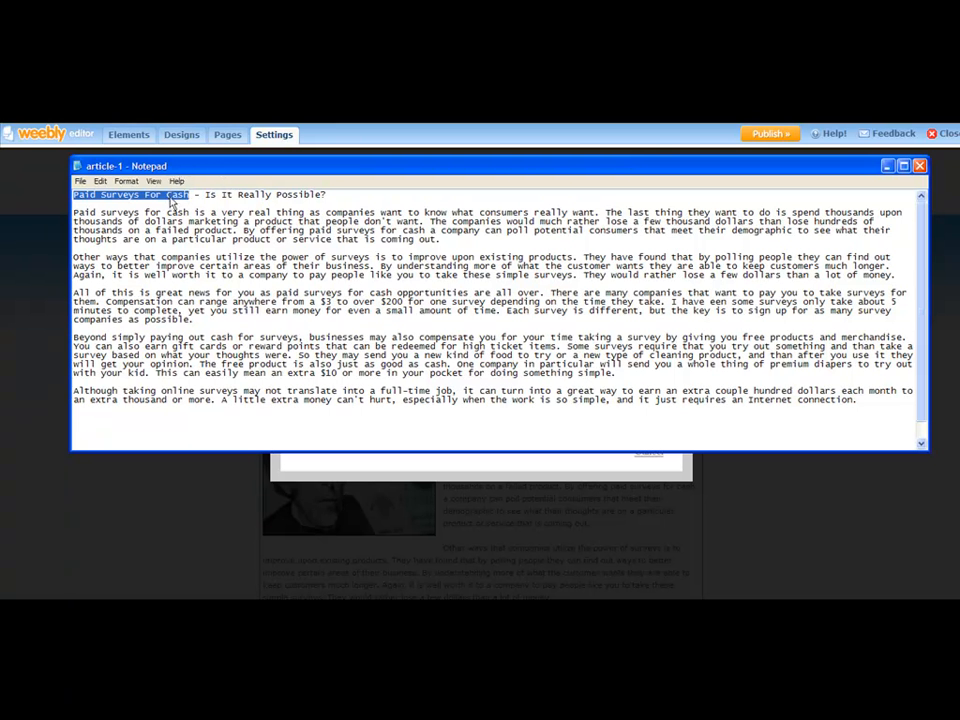
pyautogui.rightClick(180, 198)
pyautogui.click(184, 237)
pyautogui.click(236, 488)
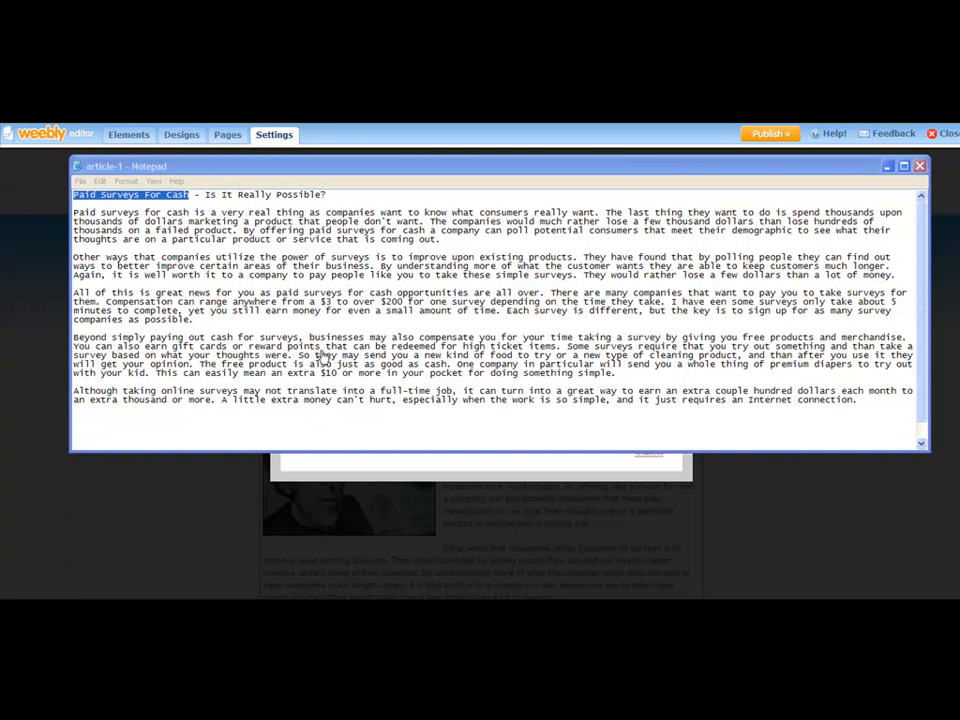
pyautogui.rightClick(352, 257)
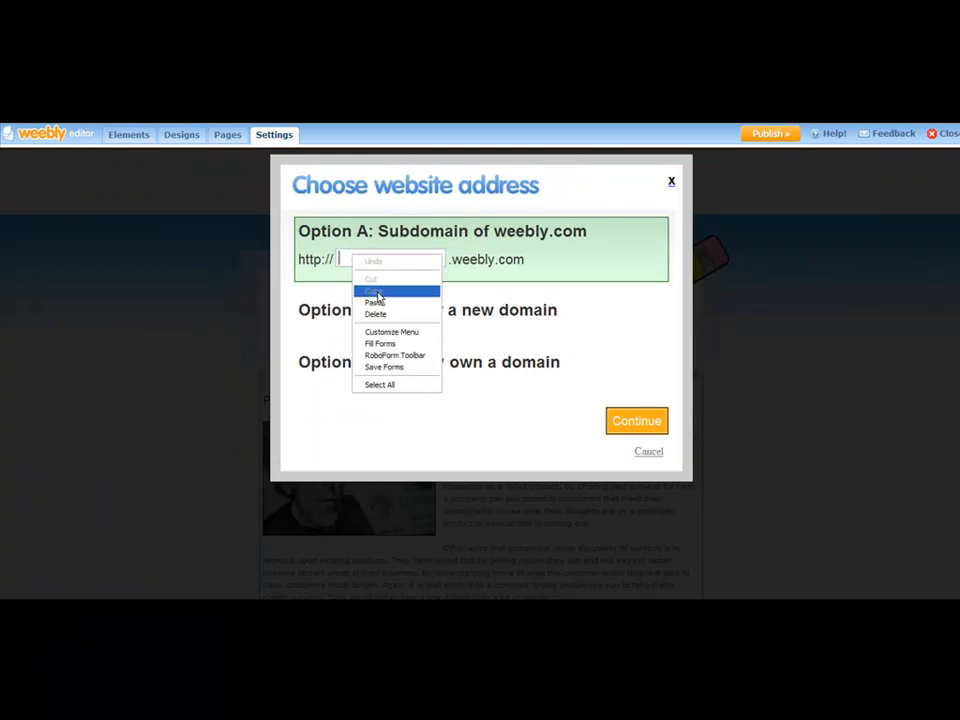
pyautogui.click(378, 292)
# Edit the subdomain into the lowercase, space-free name paidsurveysforcash.
pyautogui.doubleClick(418, 257)
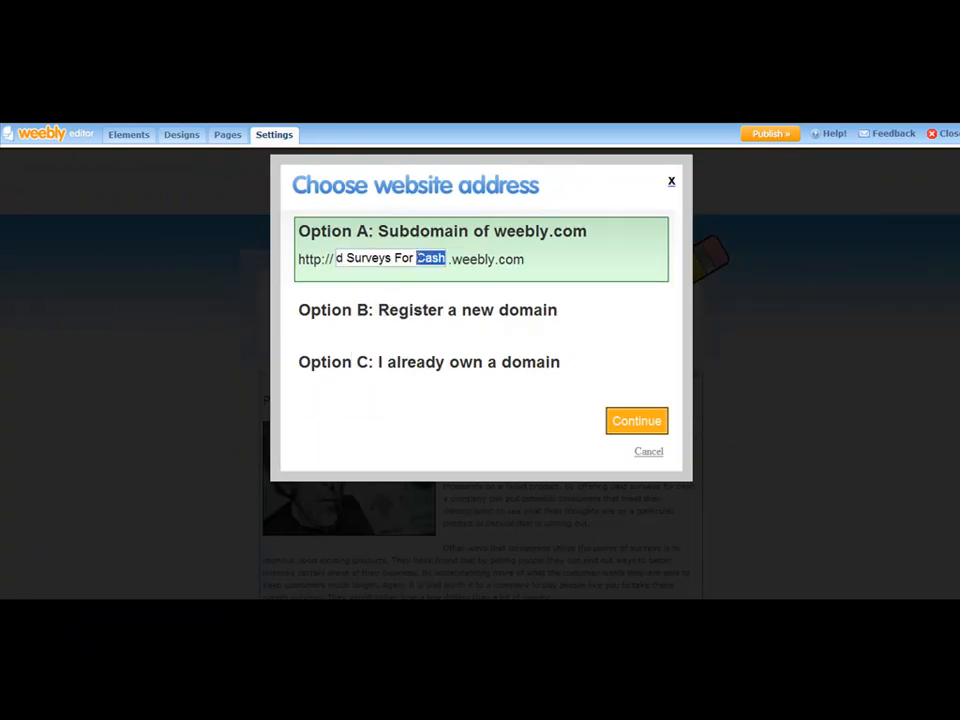
pyautogui.click(445, 250)
pyautogui.press('BackSpace')
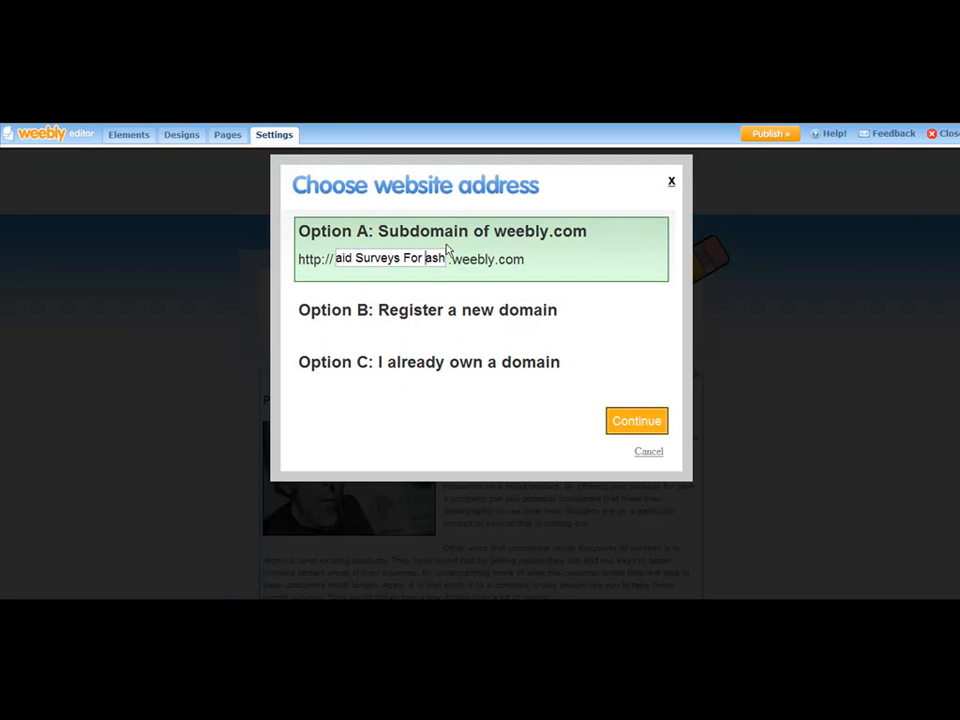
pyautogui.write('c')
pyautogui.press('Left')
pyautogui.press('BackSpace')
pyautogui.press('Left')
pyautogui.press('Left')
pyautogui.press('BackSpace')
pyautogui.write('f')
pyautogui.press('Left')
pyautogui.press('BackSpace')
pyautogui.press('Left')
pyautogui.press('Left')
pyautogui.press('Left')
pyautogui.press('Left')
pyautogui.press('Left')
pyautogui.press('Left')
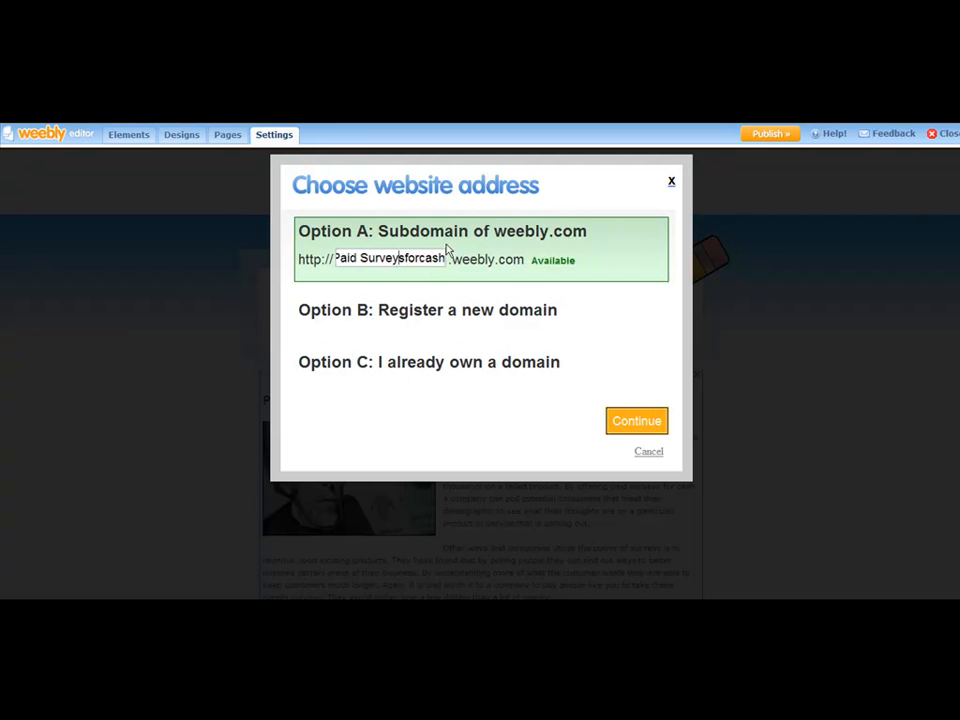
pyautogui.press('BackSpace')
pyautogui.write('s')
pyautogui.press('Left')
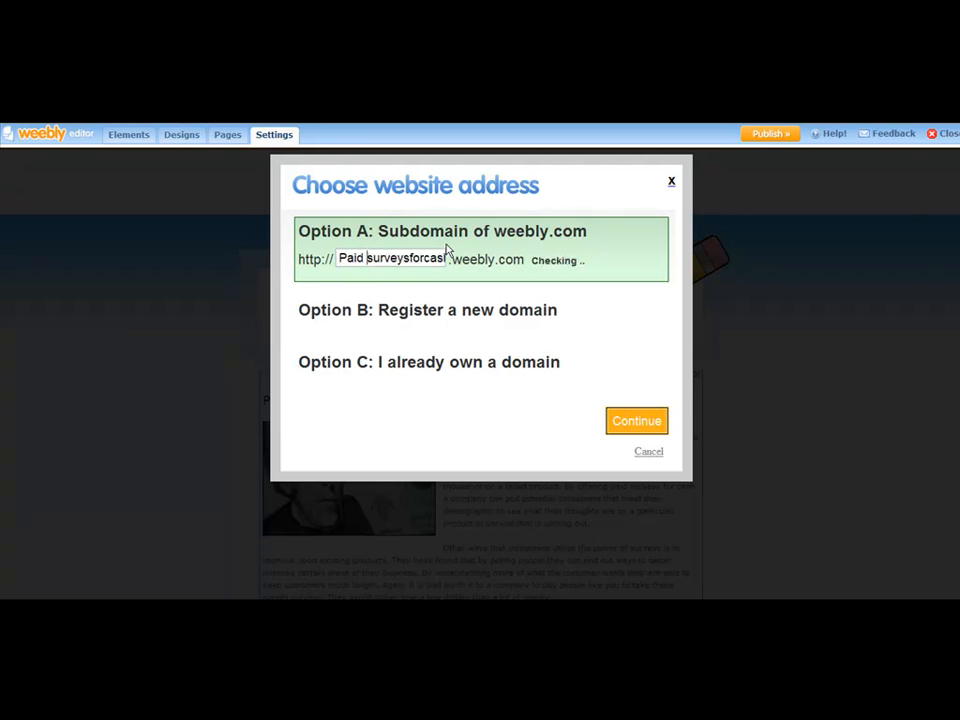
pyautogui.press('BackSpace')
pyautogui.press('Left')
pyautogui.press('Left')
pyautogui.press('Left')
pyautogui.press('Left')
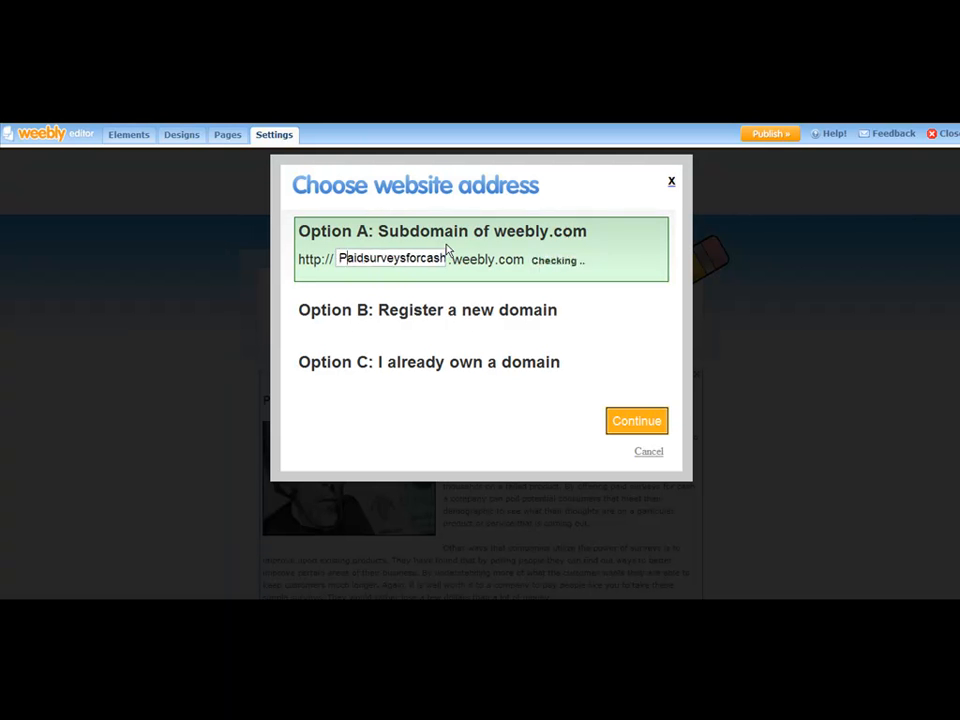
pyautogui.press('Delete')
pyautogui.write('p')
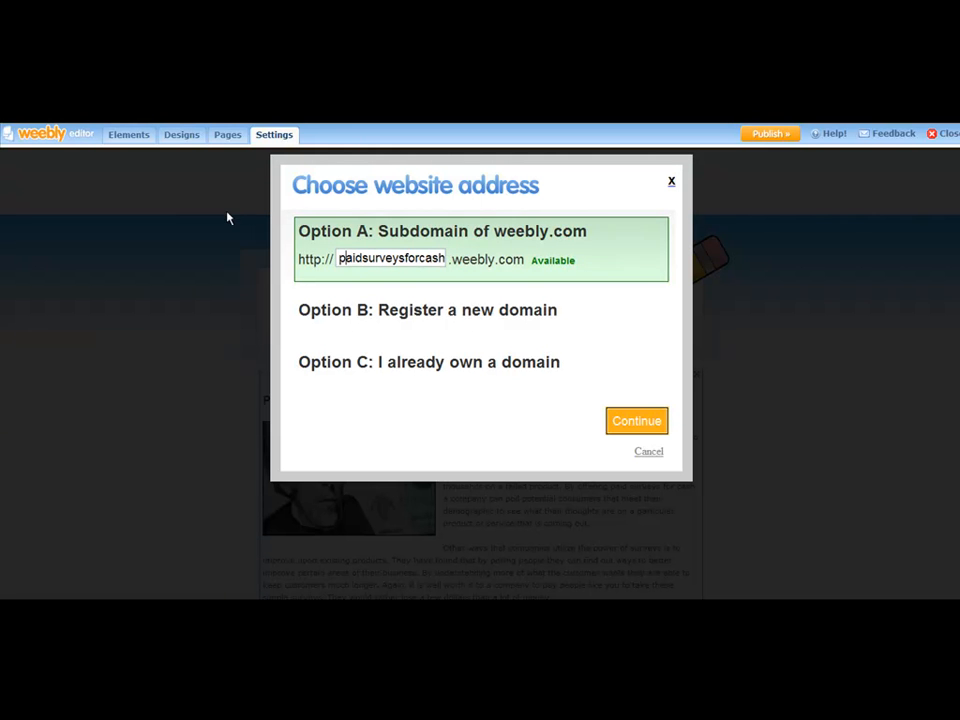
pyautogui.moveTo(338, 258); pyautogui.dragTo(449, 262)
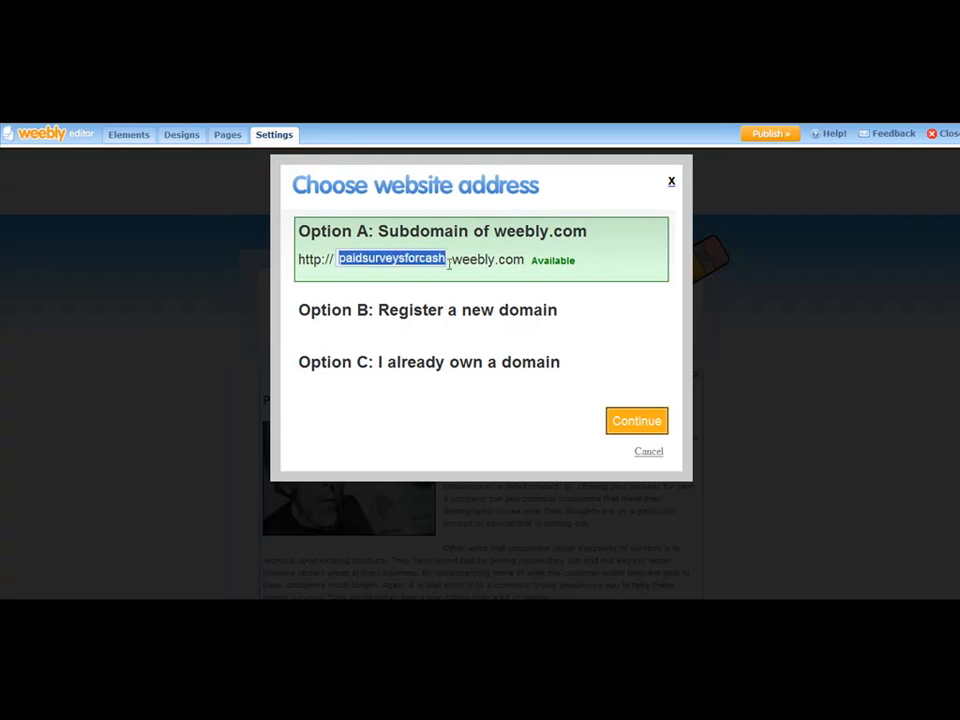
pyautogui.click(492, 236)
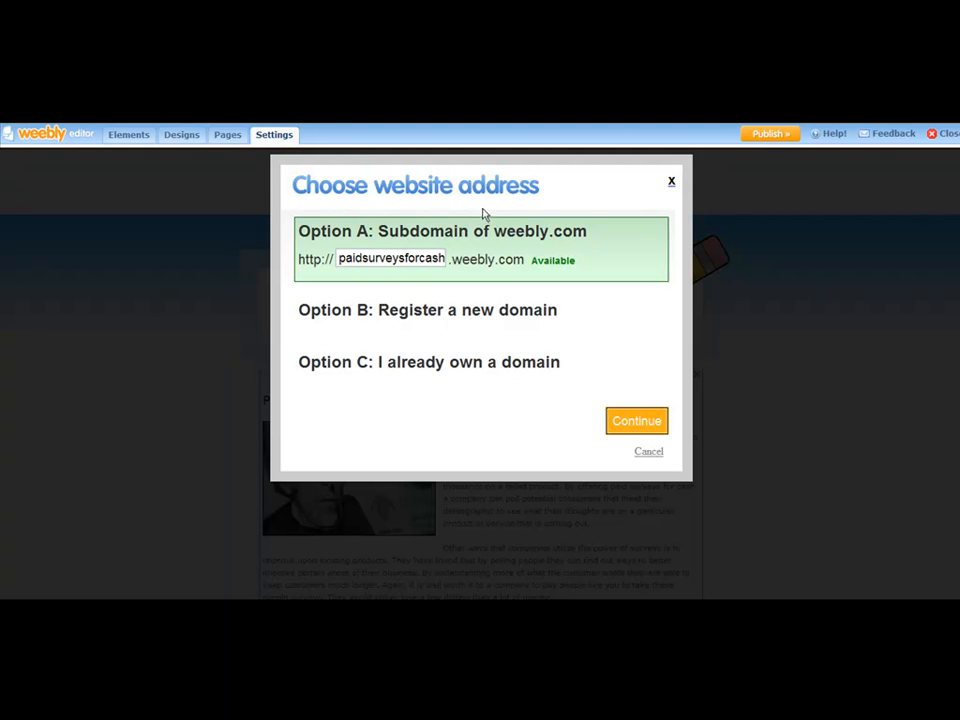
# Test the subdomains weightloss and weightloss123, then re-enter paidsurveysforcash.
pyautogui.moveTo(443, 258); pyautogui.dragTo(308, 254)
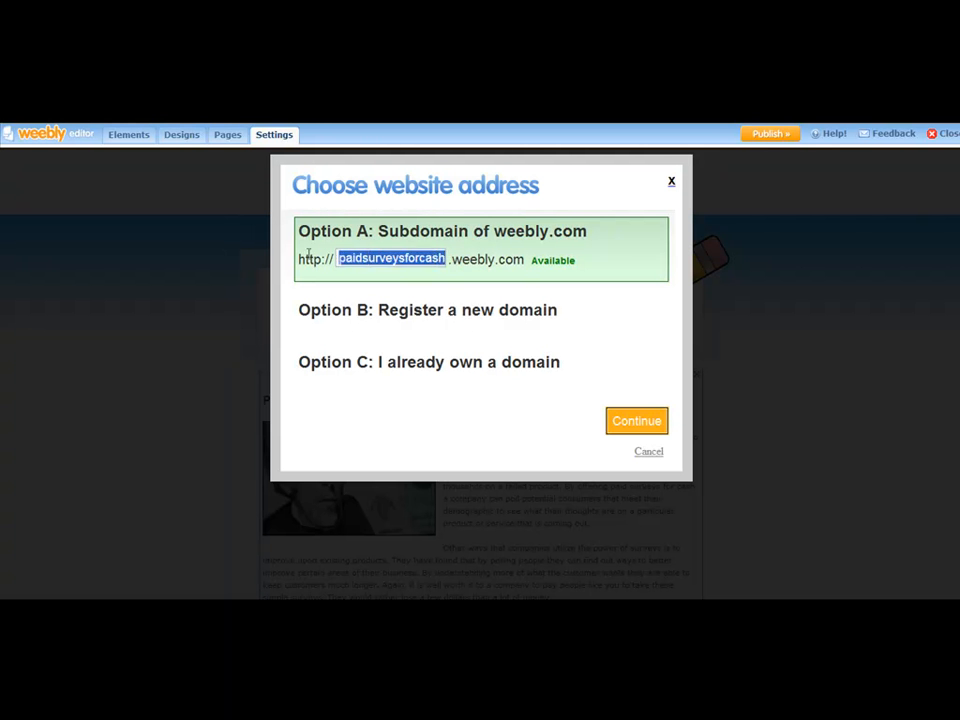
pyautogui.write('weightloss')
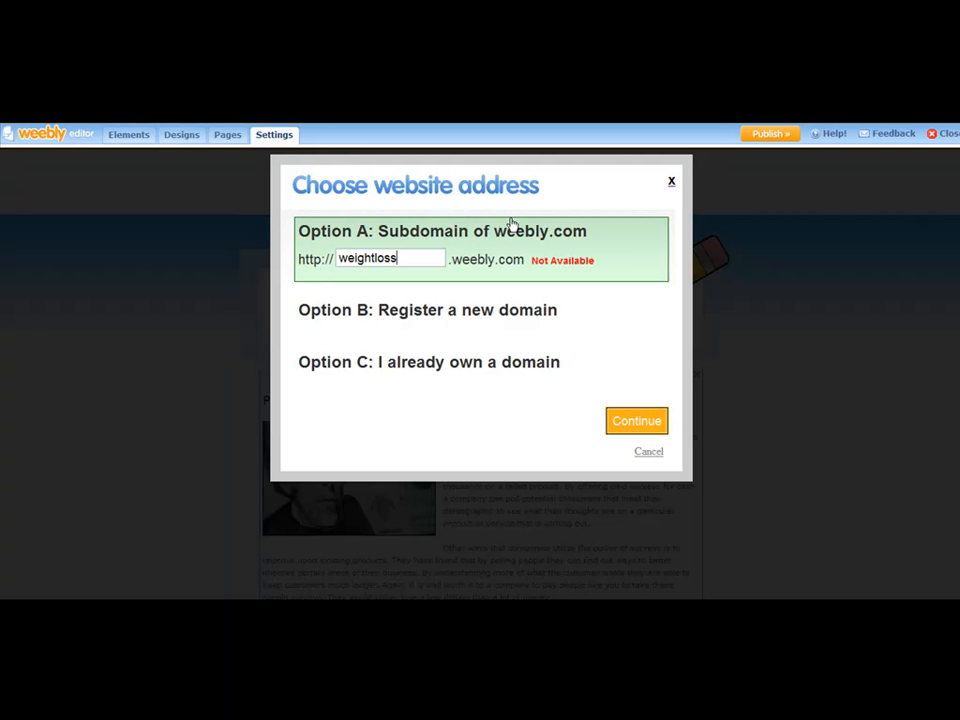
pyautogui.write('123')
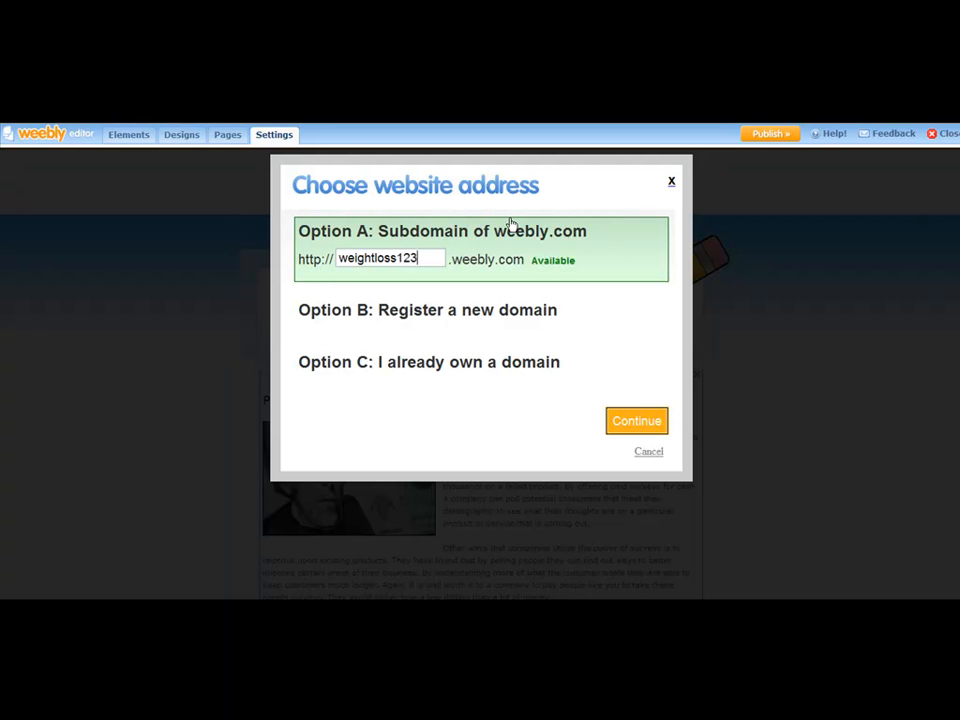
pyautogui.press('BackSpace')
pyautogui.press('BackSpace')
pyautogui.press('BackSpace')
pyautogui.press('BackSpace')
pyautogui.press('BackSpace')
pyautogui.press('BackSpace')
pyautogui.press('BackSpace')
pyautogui.press('BackSpace')
pyautogui.press('BackSpace')
pyautogui.press('BackSpace')
pyautogui.press('BackSpace')
pyautogui.press('BackSpace')
pyautogui.press('BackSpace')
pyautogui.write('pai')
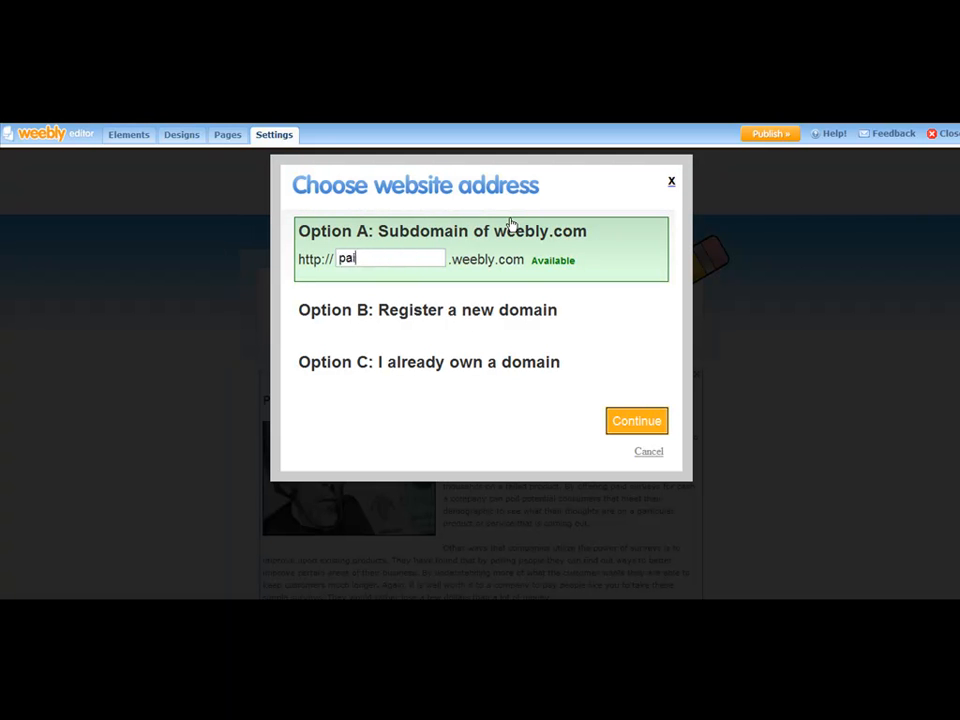
pyautogui.write('dsurveysforcash')
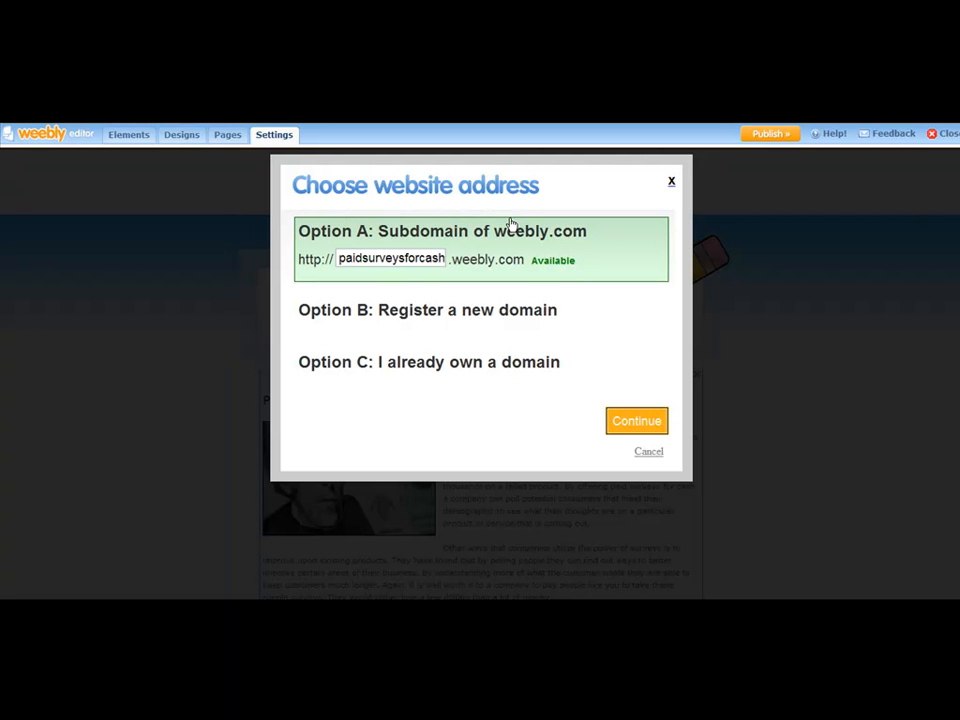
pyautogui.click(579, 610)
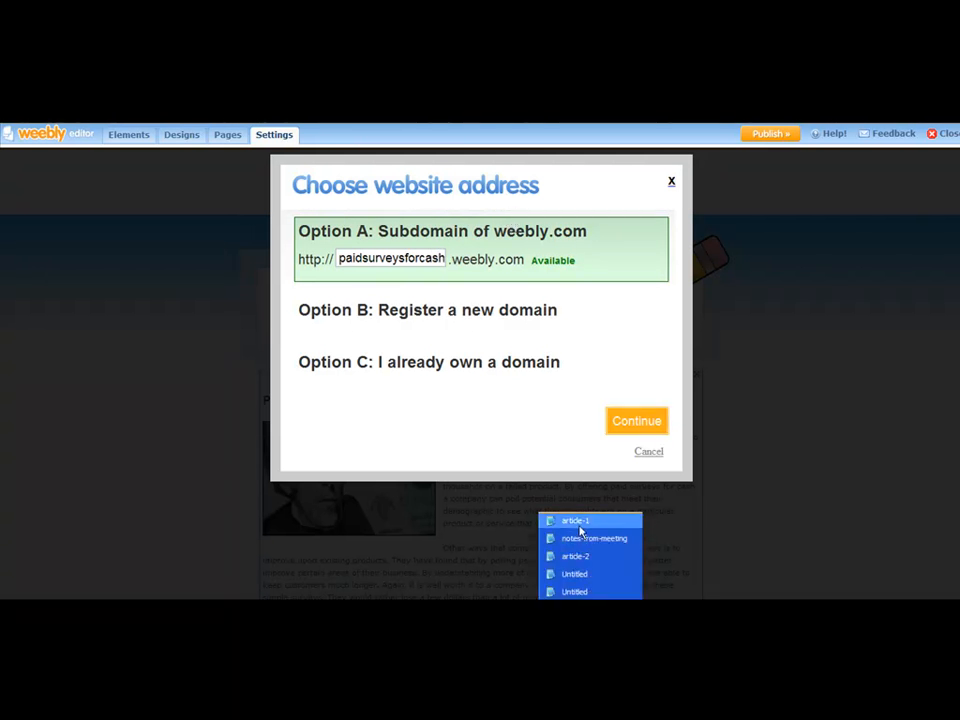
pyautogui.click(577, 522)
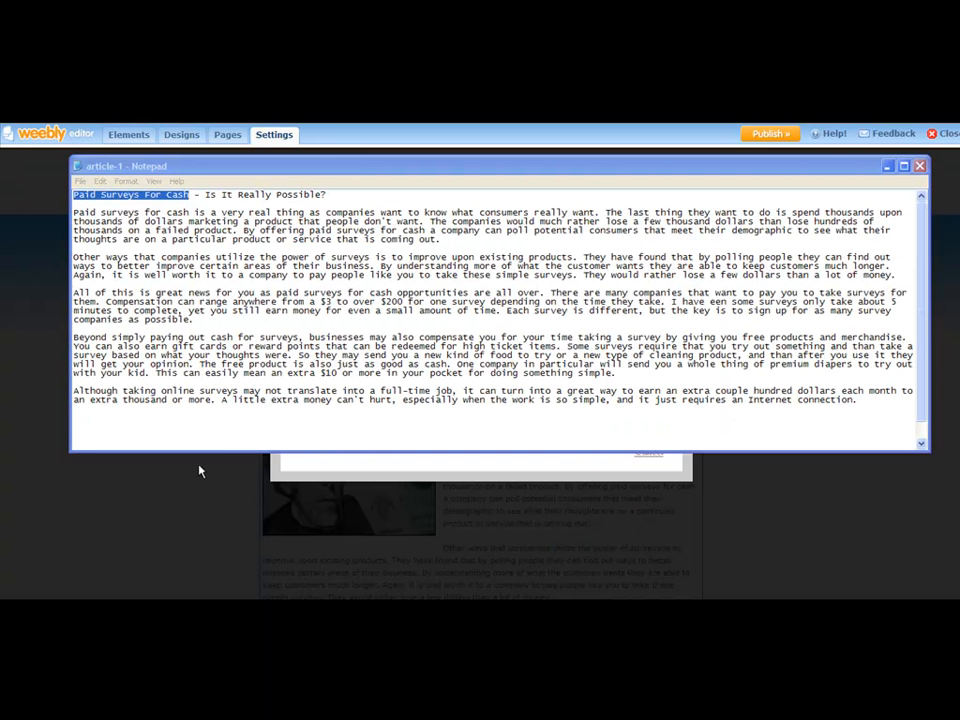
pyautogui.click(199, 470)
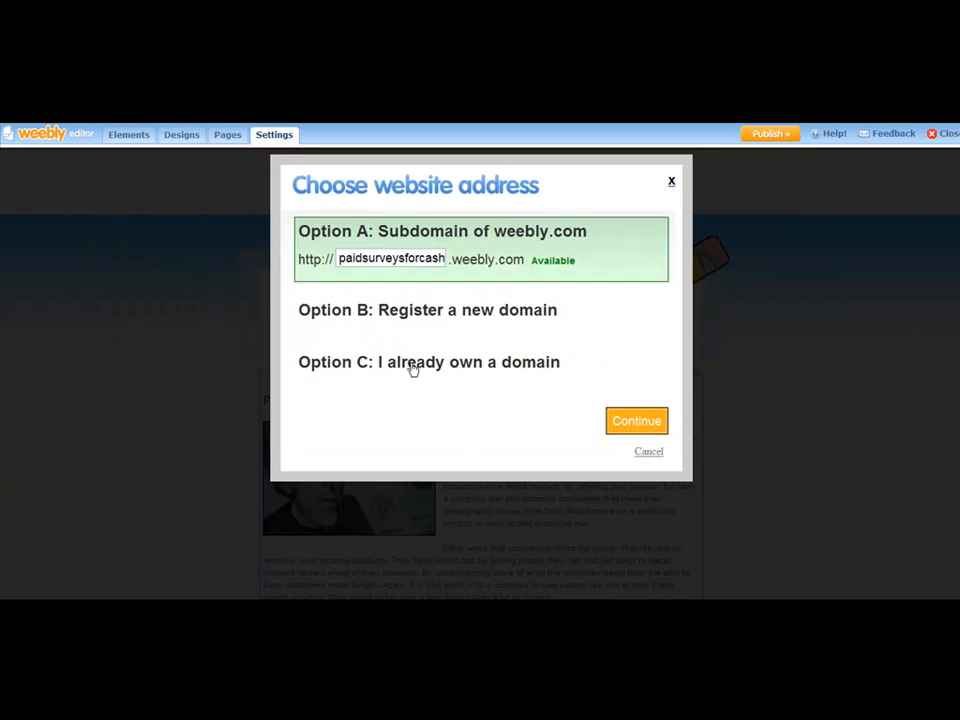
# Continue with the paidsurveysforcash subdomain to publish the site.
pyautogui.click(621, 425)
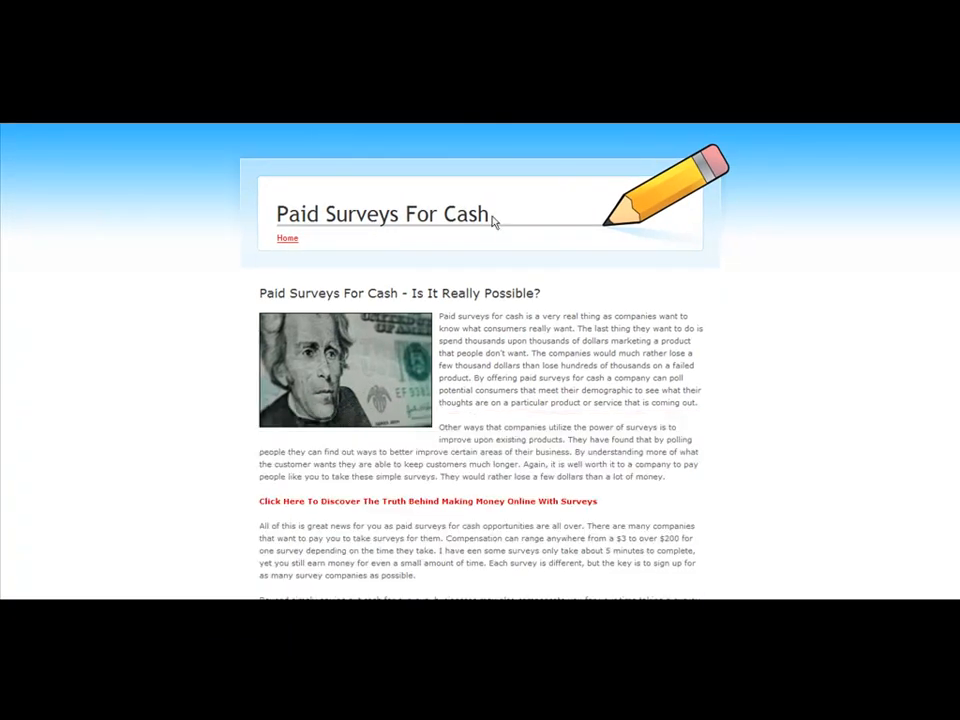
pyautogui.moveTo(489, 213)
pyautogui.mouseDown()
pyautogui.moveTo(276, 213)
pyautogui.moveTo(478, 213)
pyautogui.mouseUp()
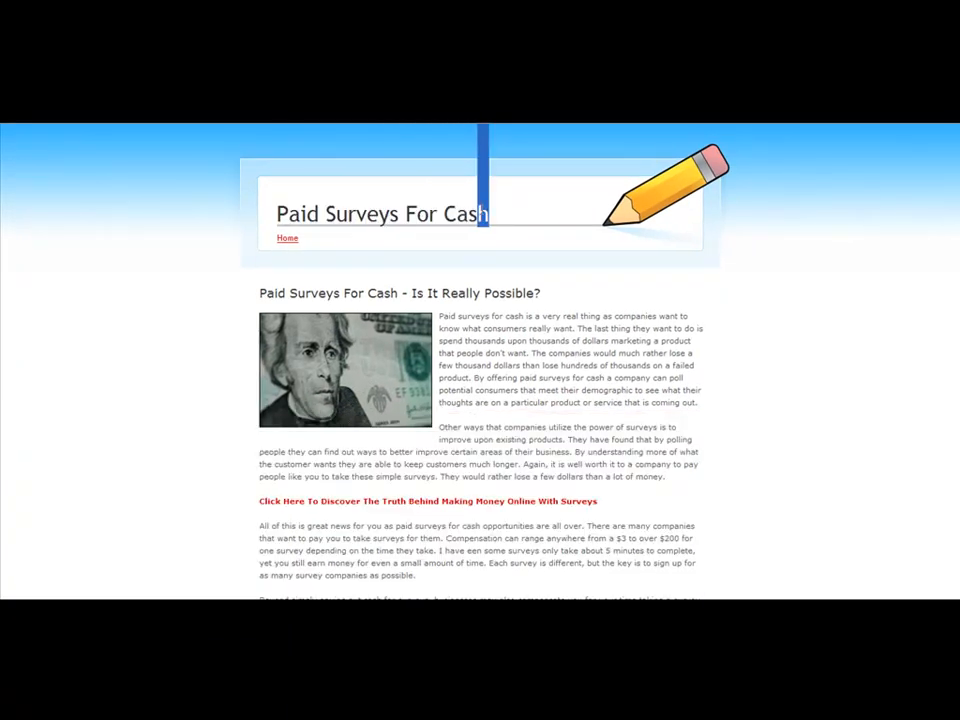
# Review the published site's title, article text and paragraph links in the browser.
pyautogui.click(516, 210)
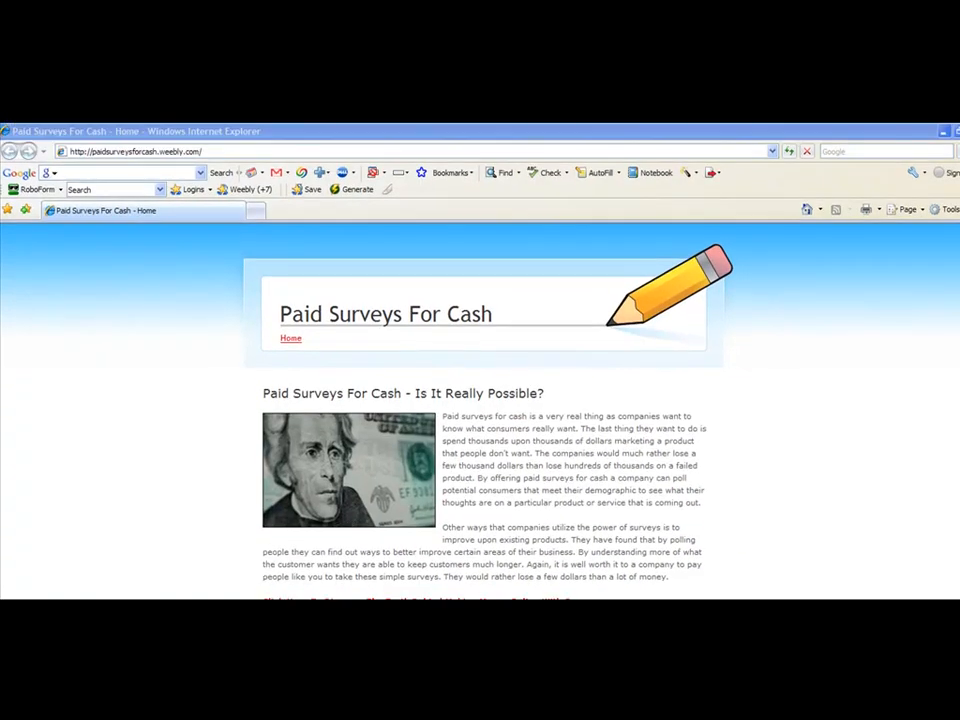
pyautogui.click(38, 132)
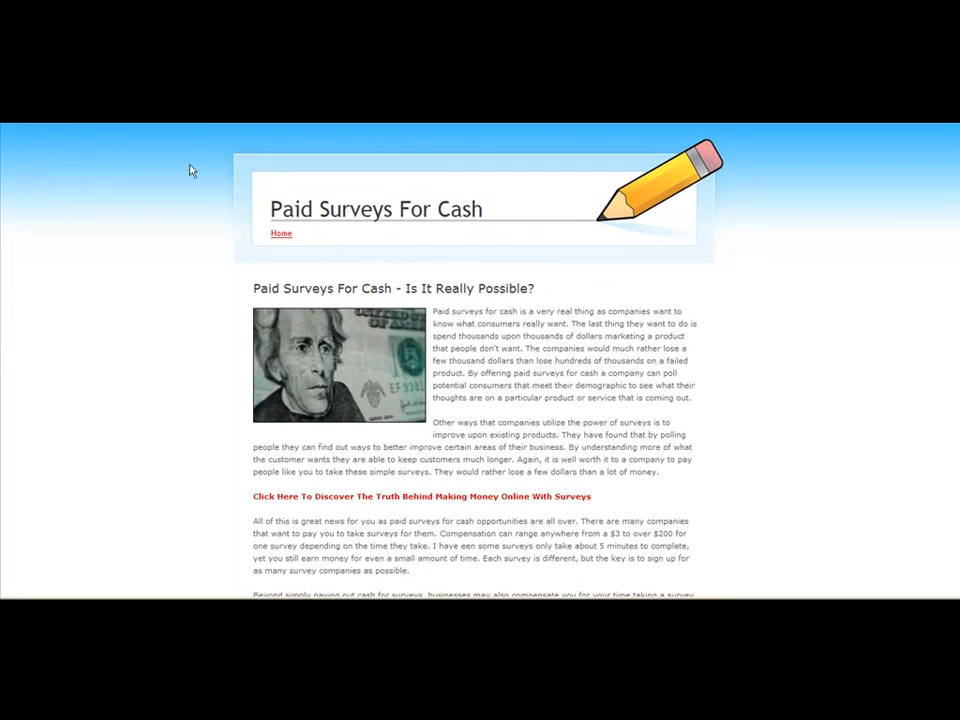
pyautogui.moveTo(270, 210); pyautogui.dragTo(384, 205)
pyautogui.click(521, 208)
pyautogui.moveTo(284, 288); pyautogui.dragTo(543, 304)
pyautogui.click(484, 318)
pyautogui.click(564, 313)
pyautogui.scroll(-3, 550, 318)
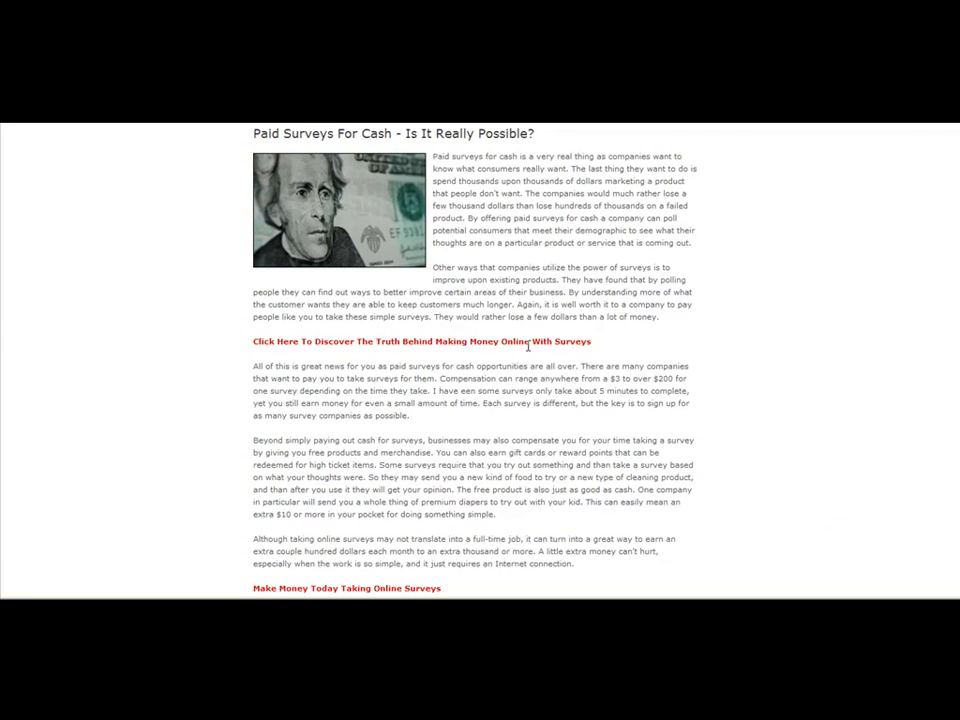
pyautogui.scroll(3, 524, 302)
pyautogui.scroll(-4, 524, 302)
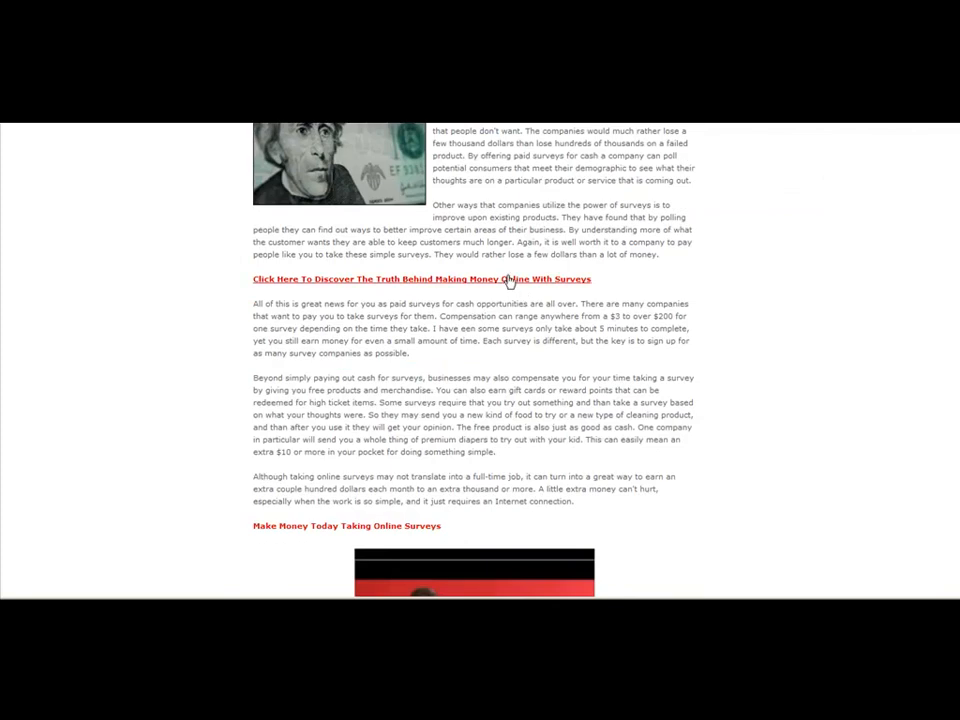
pyautogui.scroll(5, 502, 234)
pyautogui.scroll(-5, 495, 250)
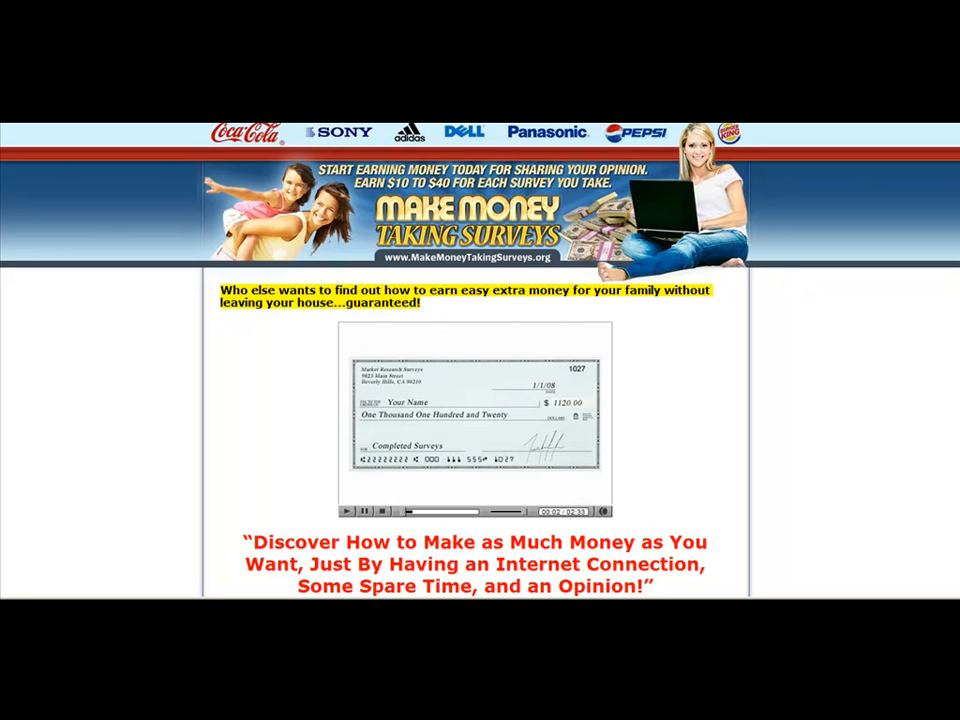
# Follow the article's link to check the Make Money Taking Surveys affiliate page.
pyautogui.click(452, 449)
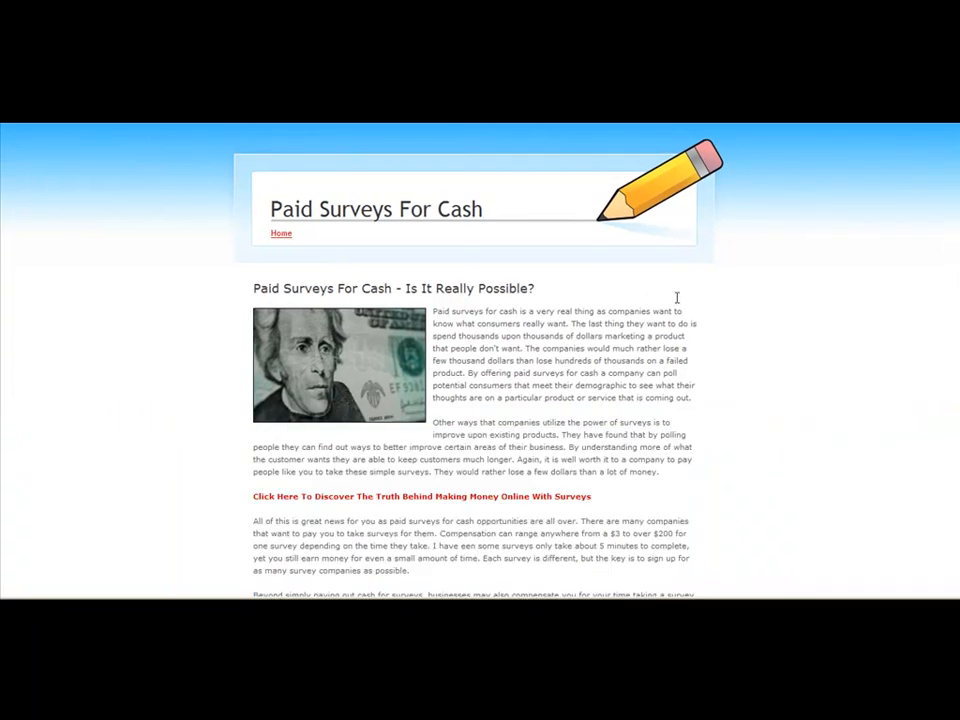
pyautogui.scroll(-3, 709, 306)
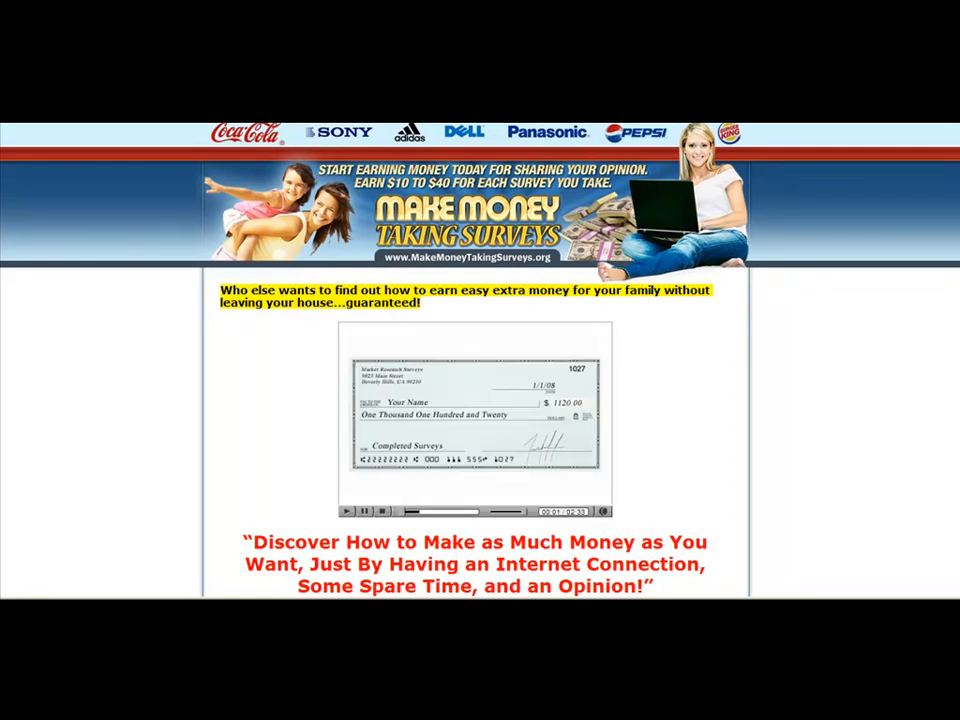
pyautogui.click(453, 449)
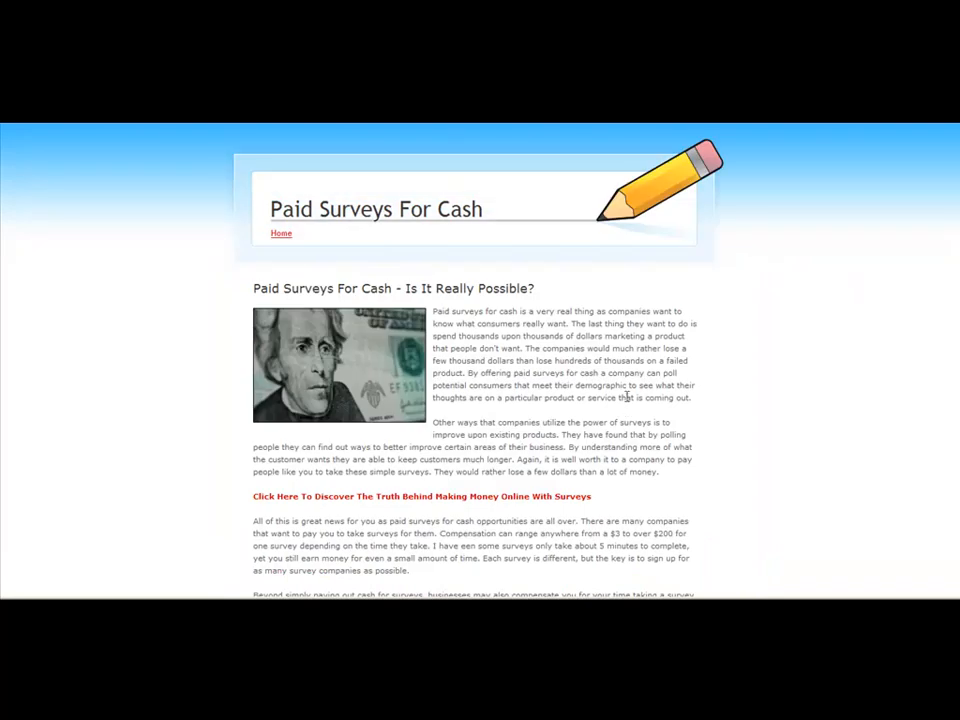
# Scroll through the published page to check the embedded YouTube video and the Make Money Online feed.
pyautogui.scroll(-15, 627, 397)
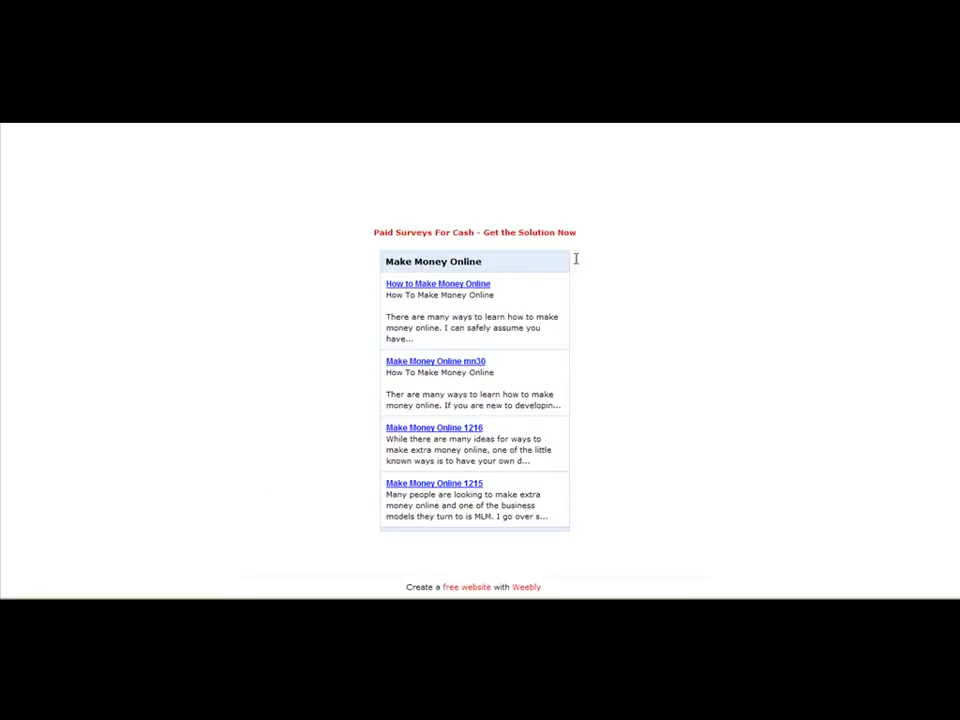
pyautogui.scroll(4, 453, 307)
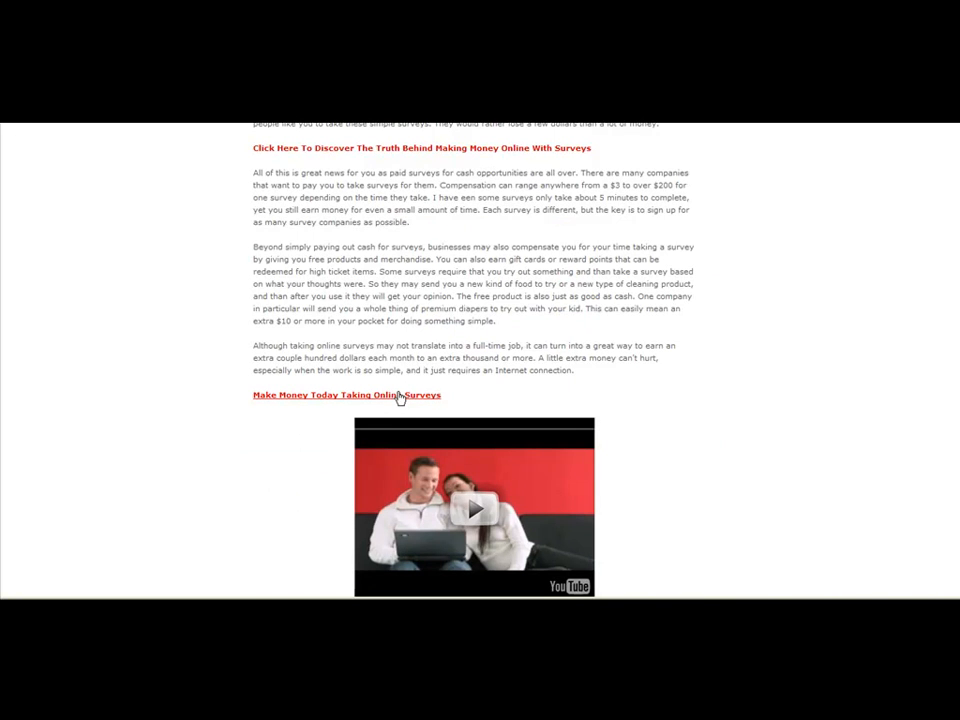
pyautogui.scroll(-2, 398, 397)
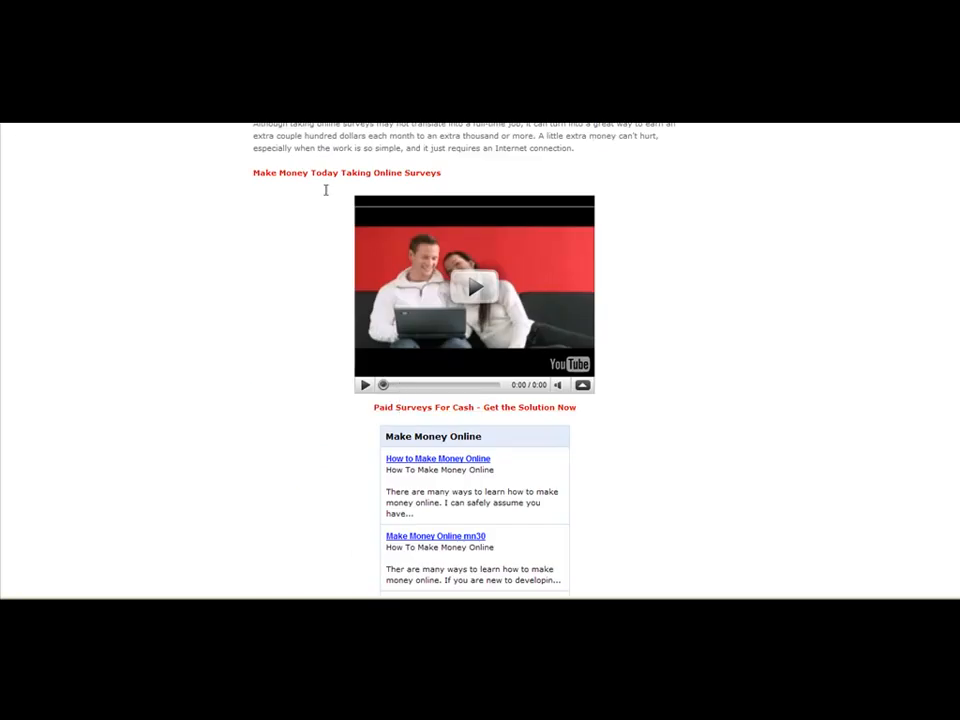
pyautogui.scroll(3, 332, 178)
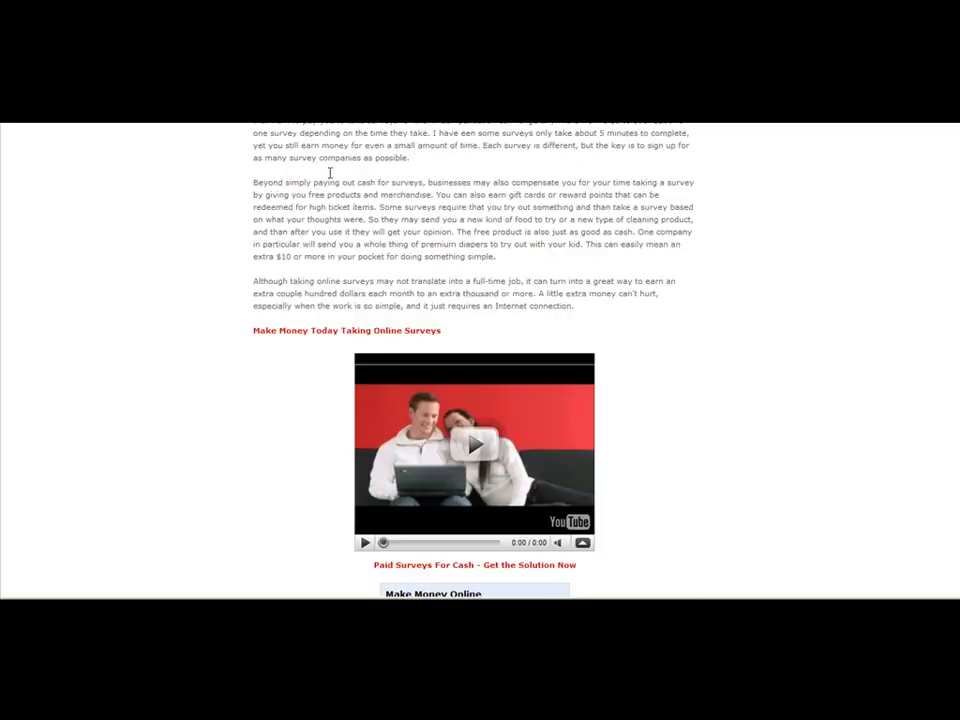
# Return to the Weebly editor and close the publishing congratulations dialog.
pyautogui.click(672, 604)
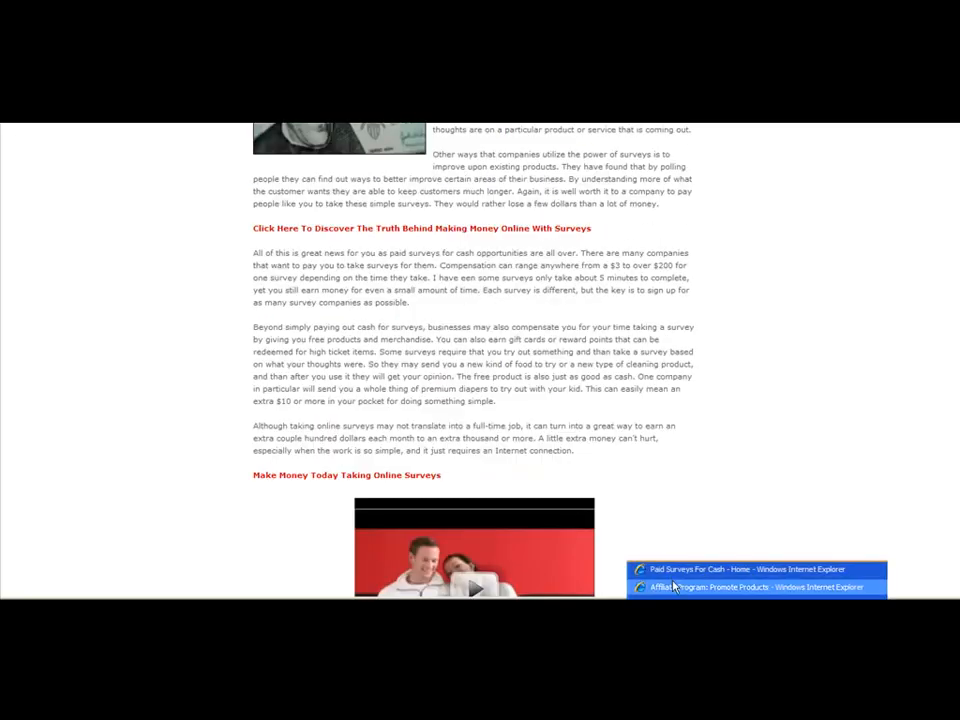
pyautogui.click(672, 604)
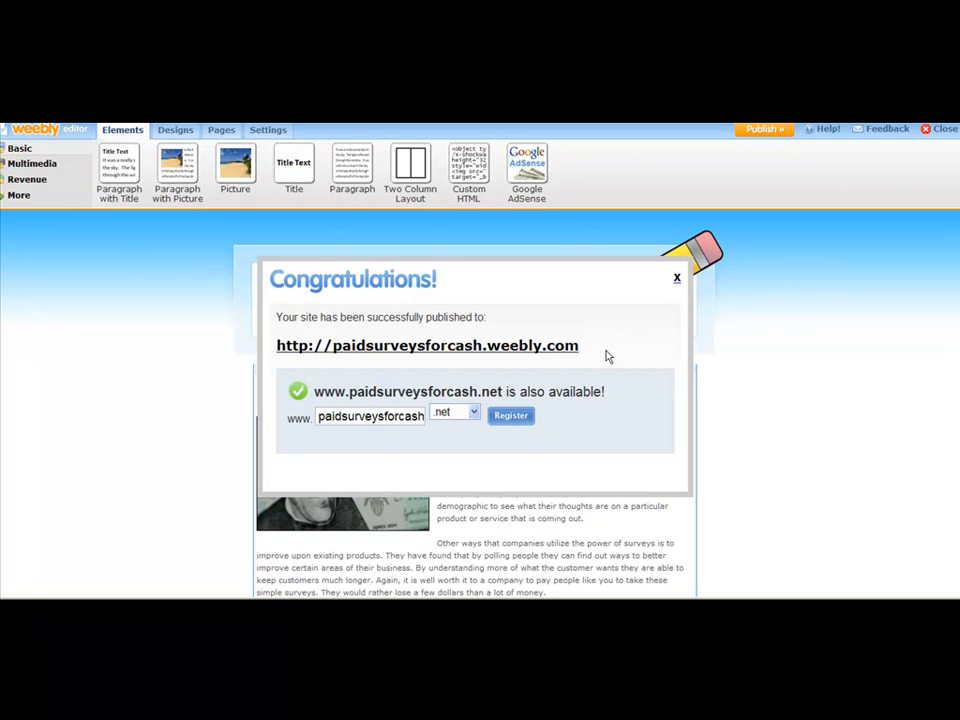
pyautogui.click(677, 278)
# Link the text 'Paid Surveys For Cash - Get the Solution Now' to the website pinurl.com/surveyomoney.
pyautogui.scroll(-10, 632, 377)
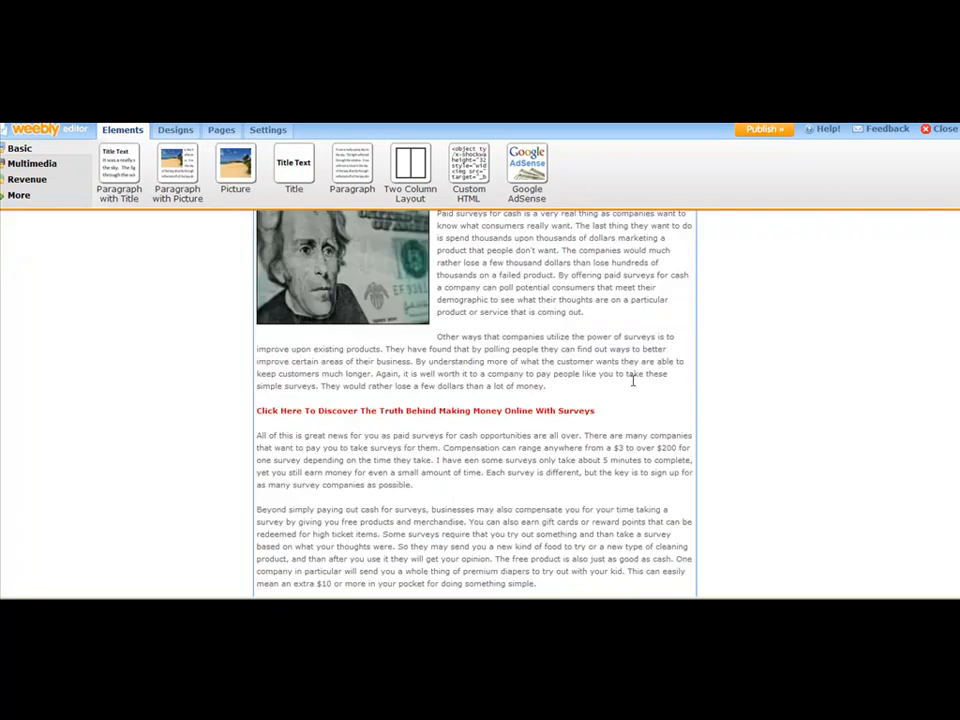
pyautogui.scroll(-5, 505, 386)
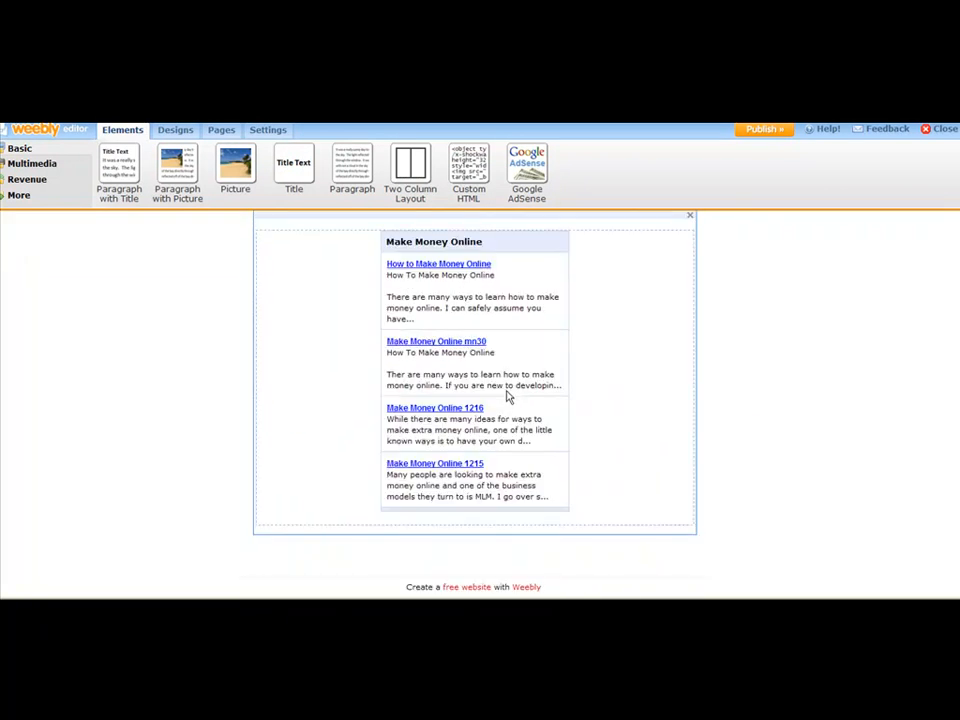
pyautogui.scroll(1, 508, 396)
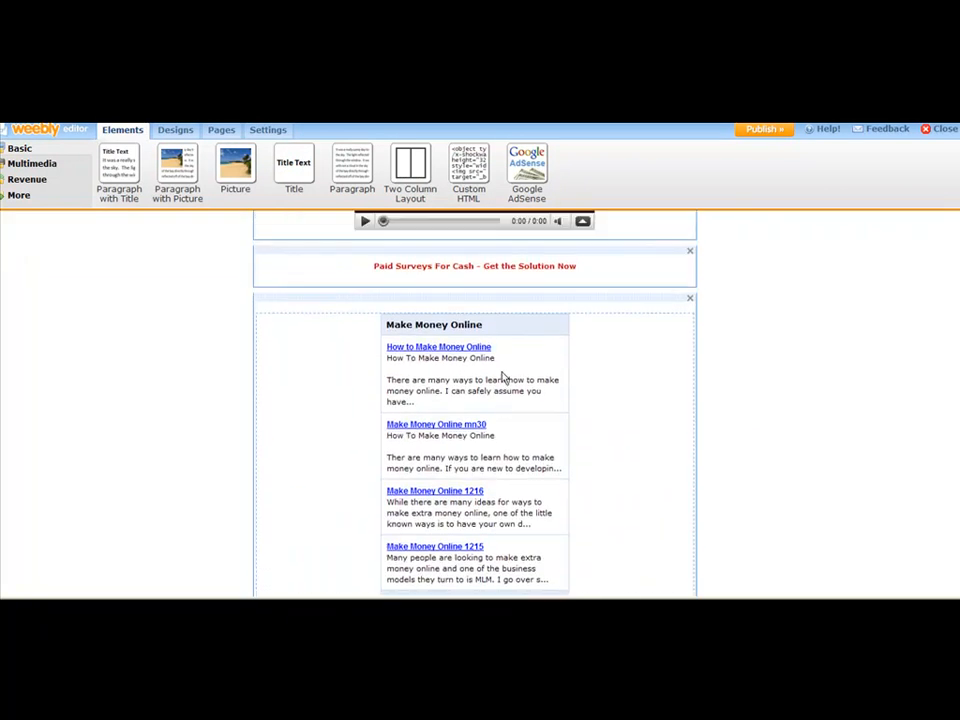
pyautogui.click(593, 266)
pyautogui.moveTo(590, 266); pyautogui.dragTo(382, 274)
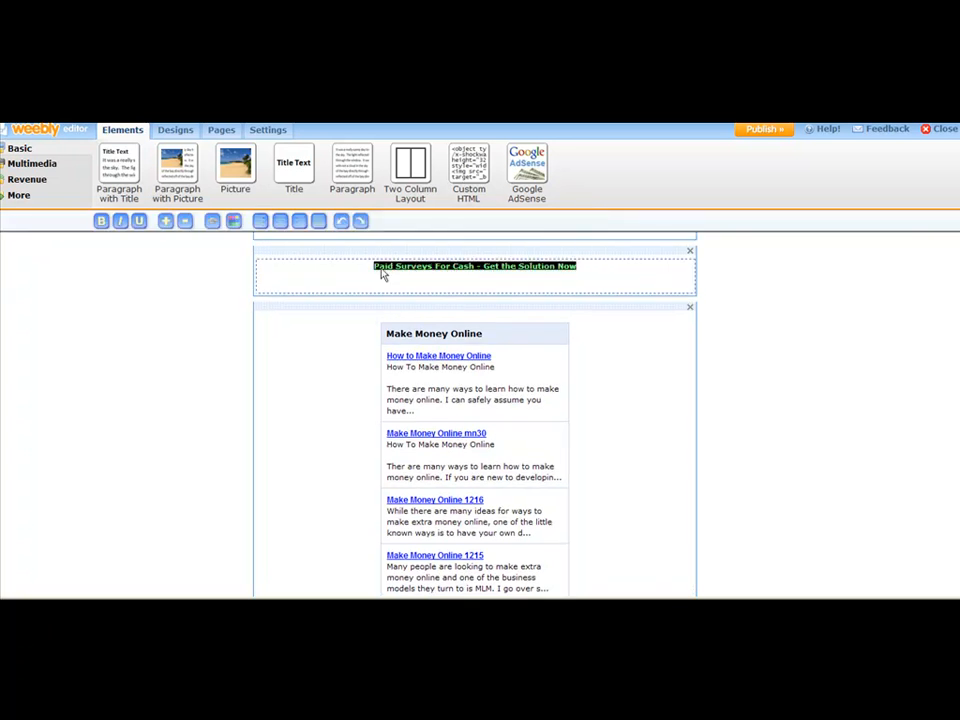
pyautogui.click(211, 221)
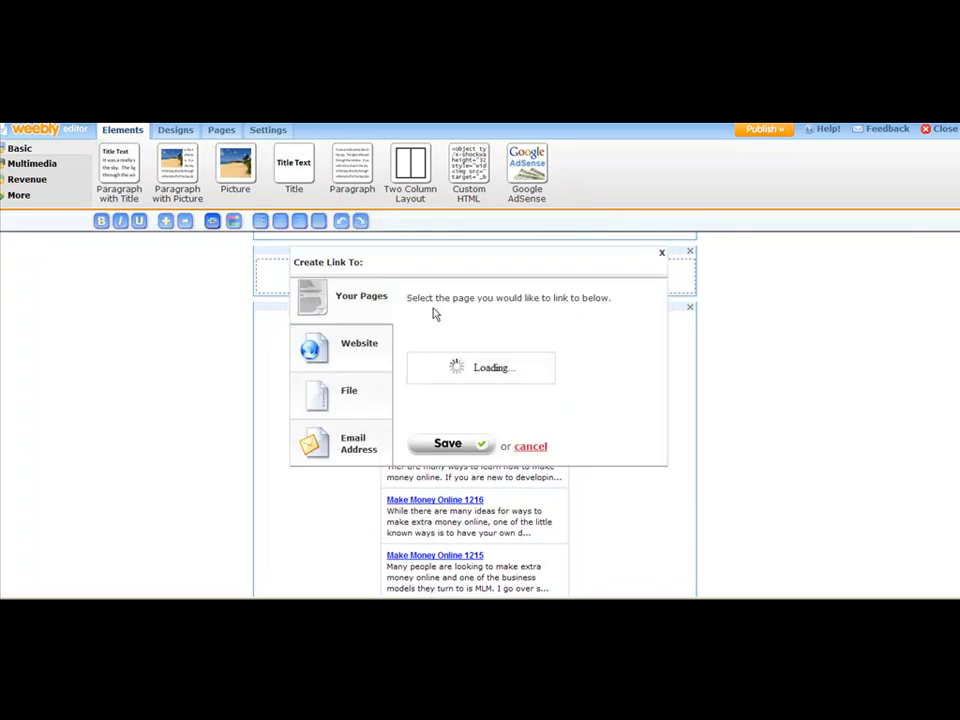
pyautogui.click(371, 357)
pyautogui.moveTo(546, 334); pyautogui.dragTo(372, 340)
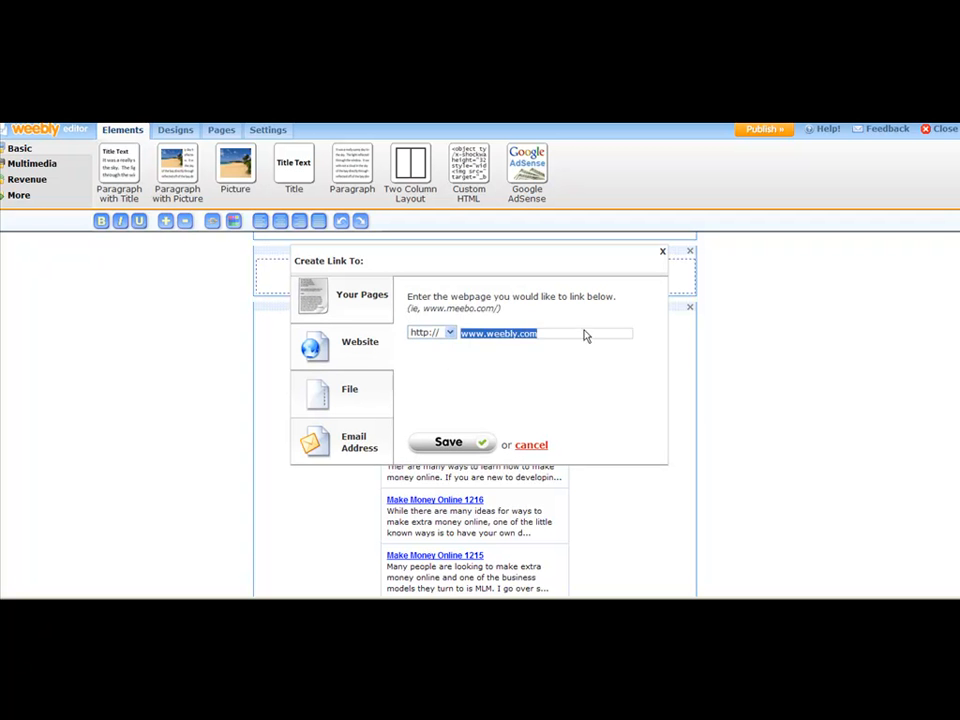
pyautogui.write('pinurl.com')
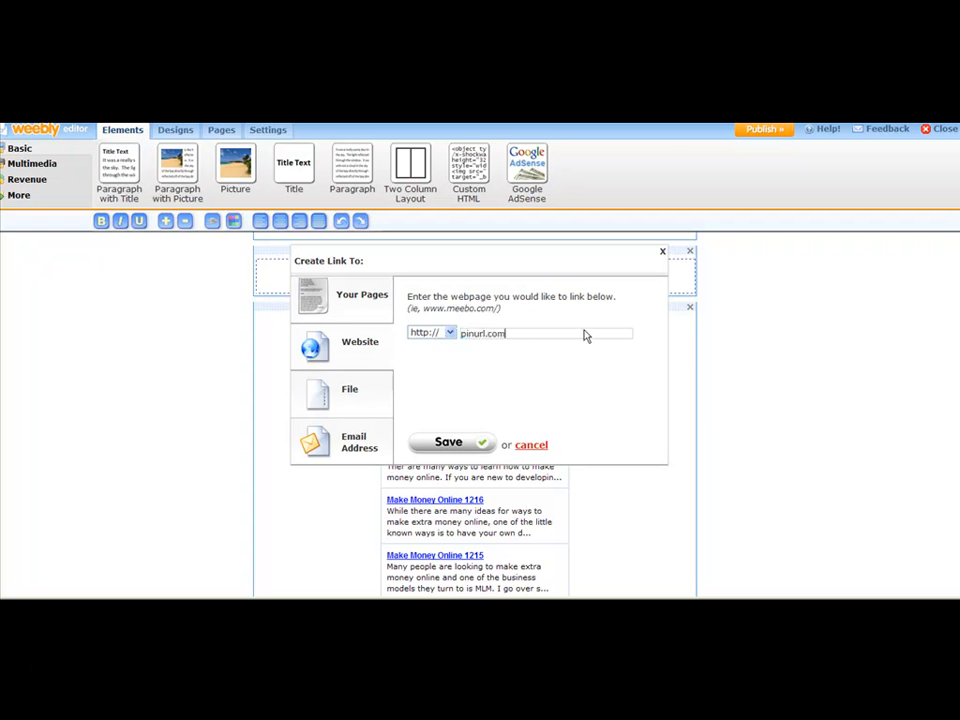
pyautogui.write('/surveyomoney')
pyautogui.click(452, 444)
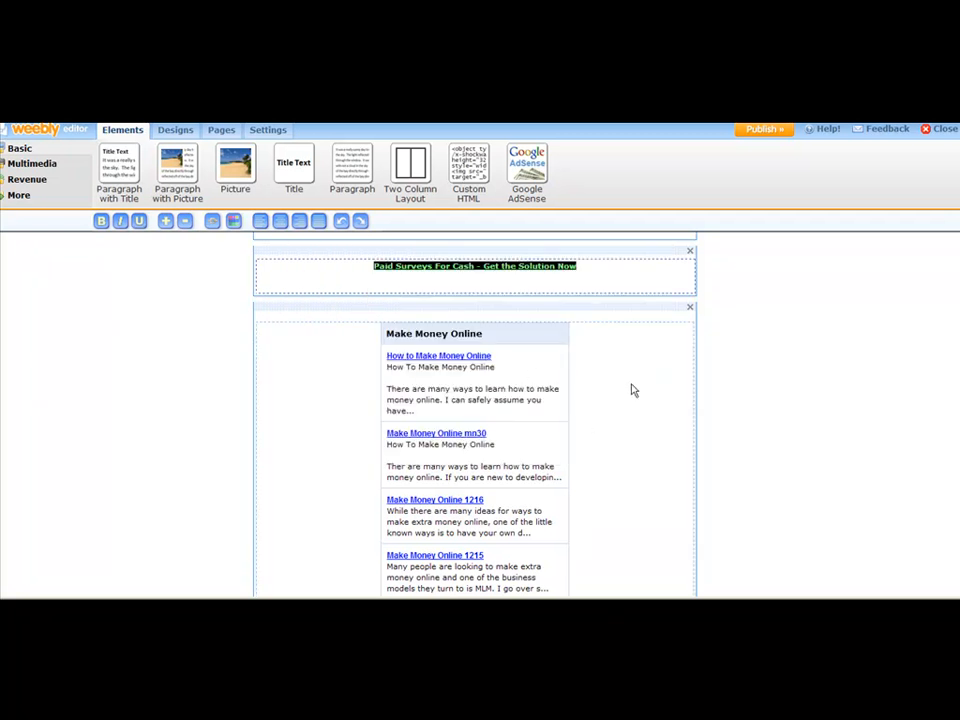
pyautogui.click(756, 296)
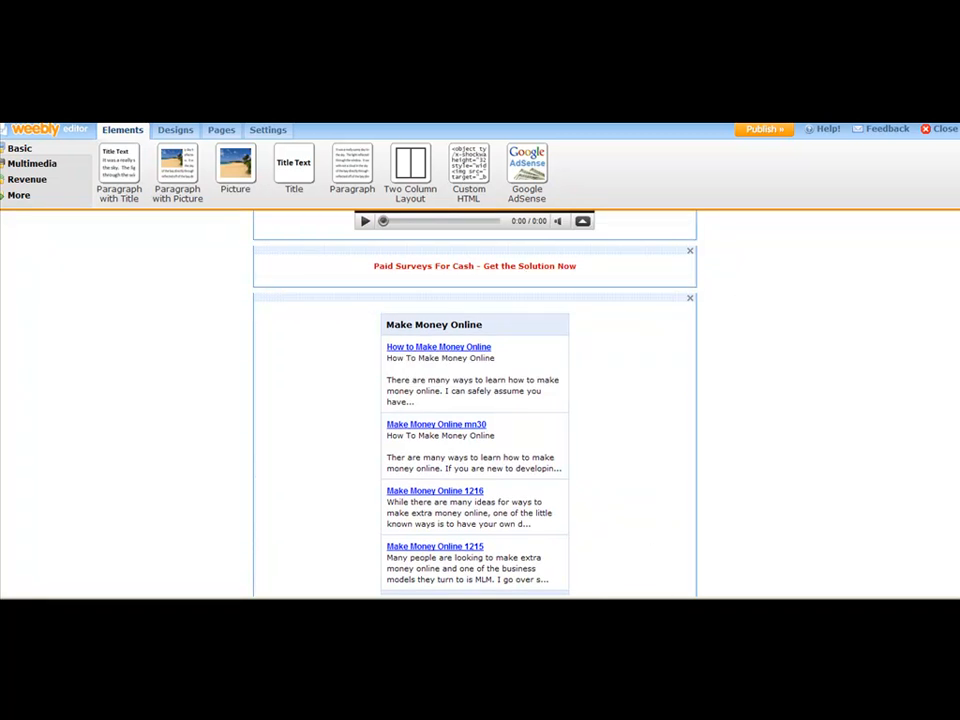
# Switch to the browser and reload the published site to inspect the linked text below the video.
pyautogui.click(672, 610)
pyautogui.click(688, 570)
pyautogui.scroll(3, 626, 488)
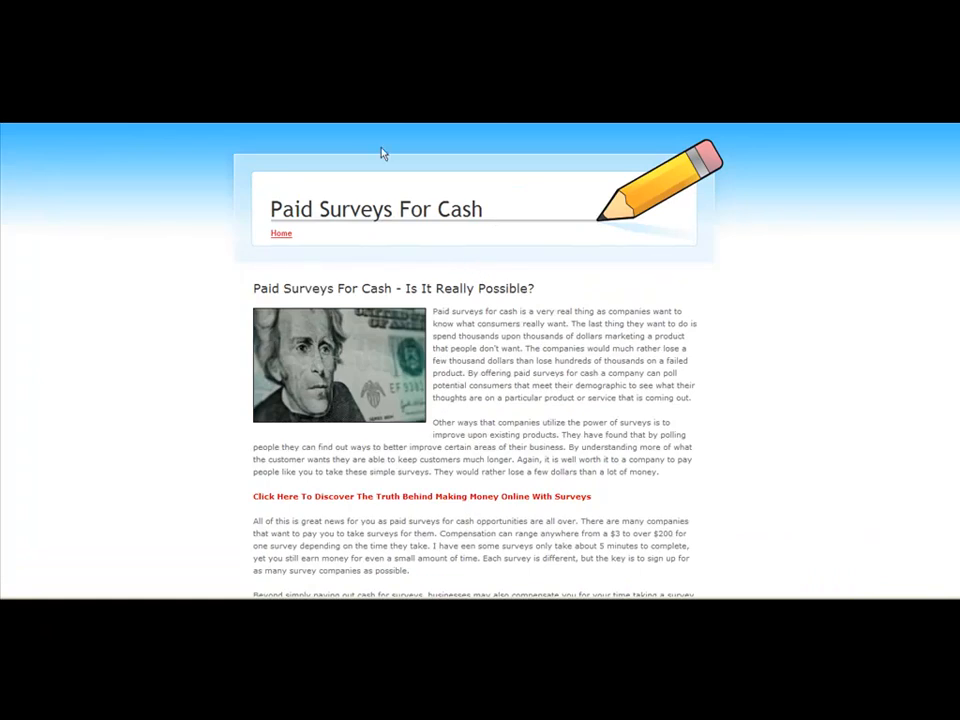
pyautogui.press('F5')
pyautogui.scroll(-8, 637, 308)
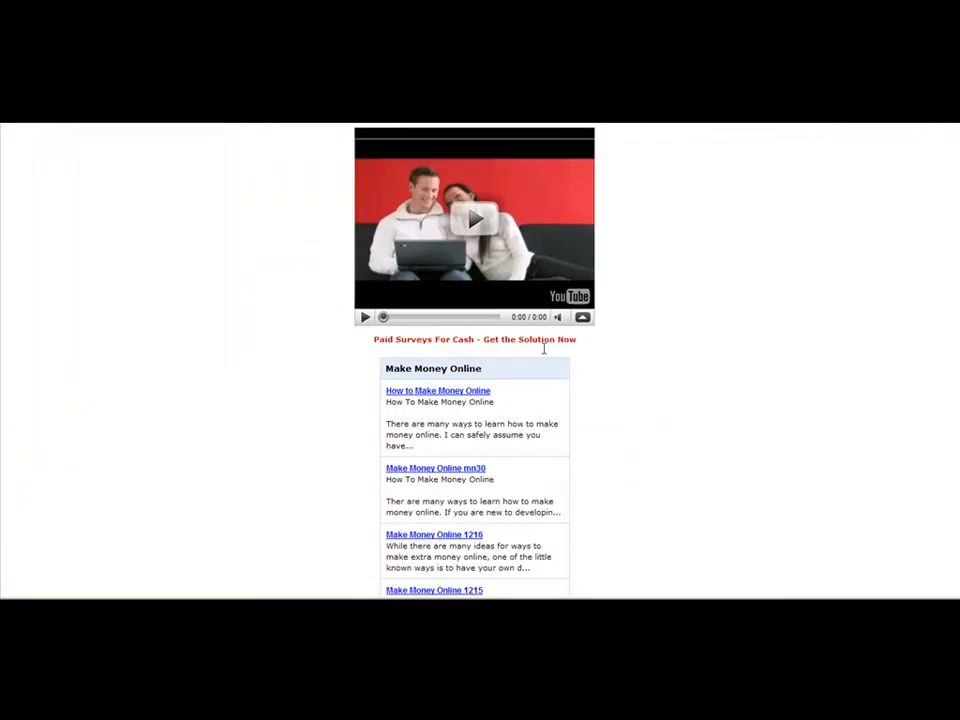